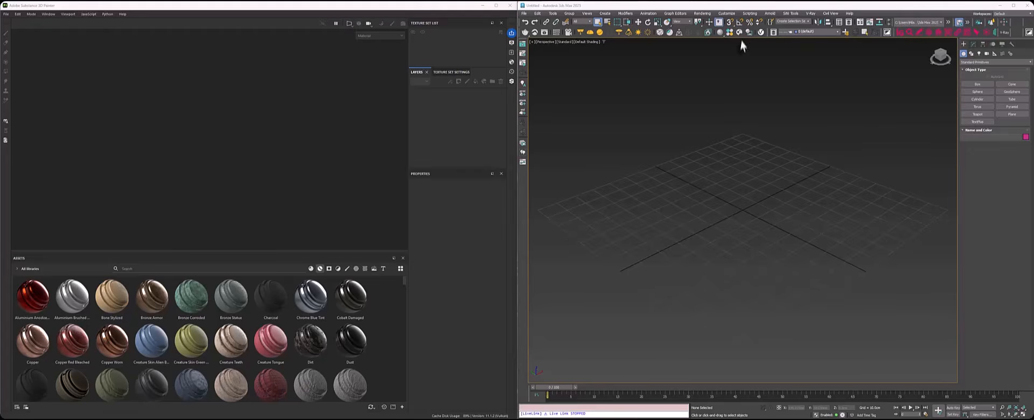
Step: Run the 3dsMax_SP_LiveLink.py script from the desktop in 3ds Max and dock its Live Link window beside the viewport
left_click(750, 13)
left_click(757, 89)
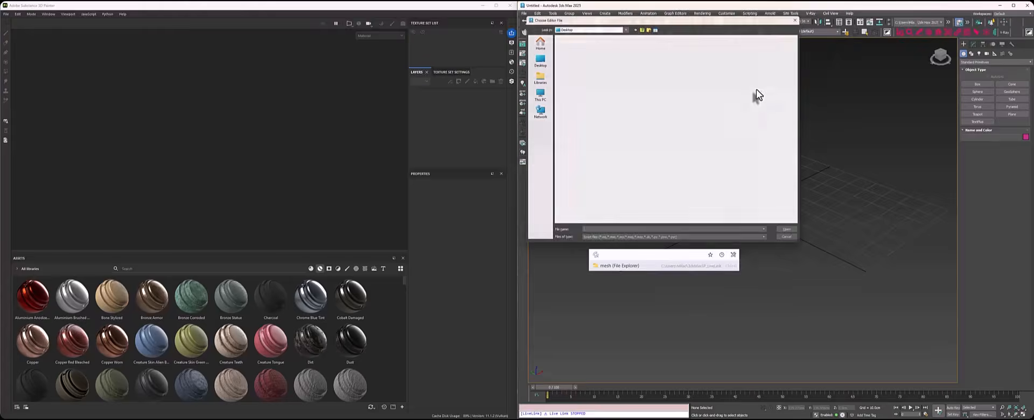
left_click(743, 112)
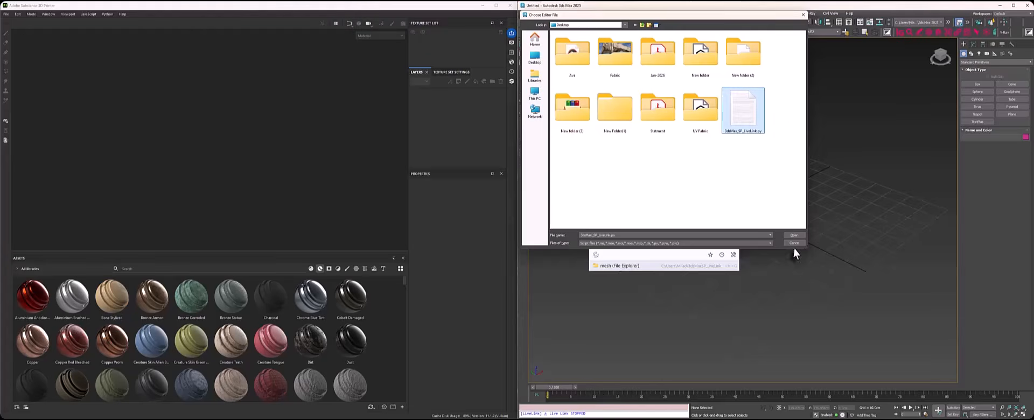
left_click(794, 234)
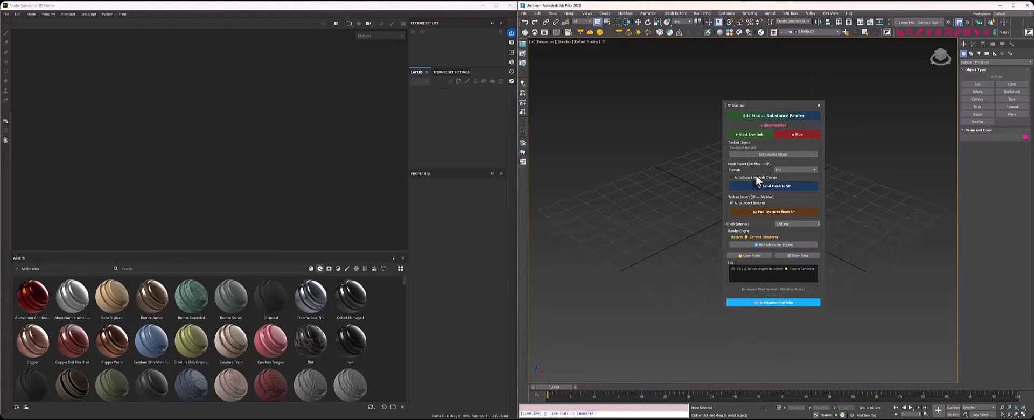
left_click_drag(731, 102, 529, 65)
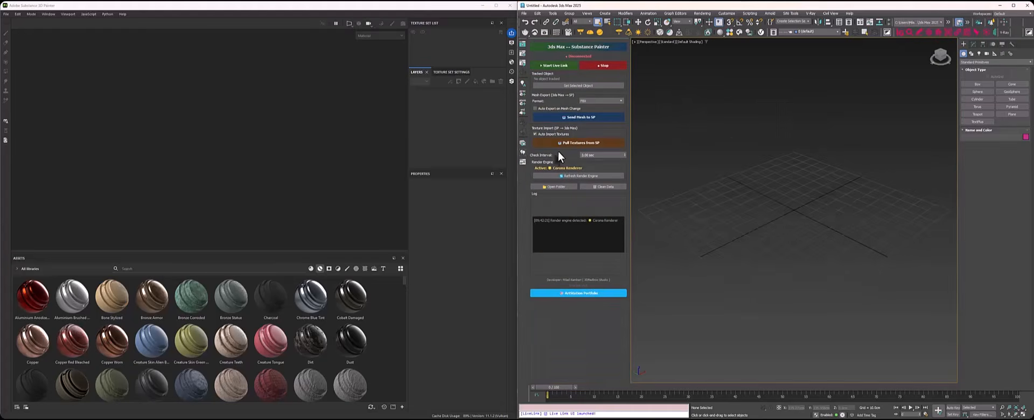
Step: Switch to Substance 3D Painter, disable SP_3DMax_LiveLink_Plugin and look through the files in its Python plugins folder
left_click(105, 15)
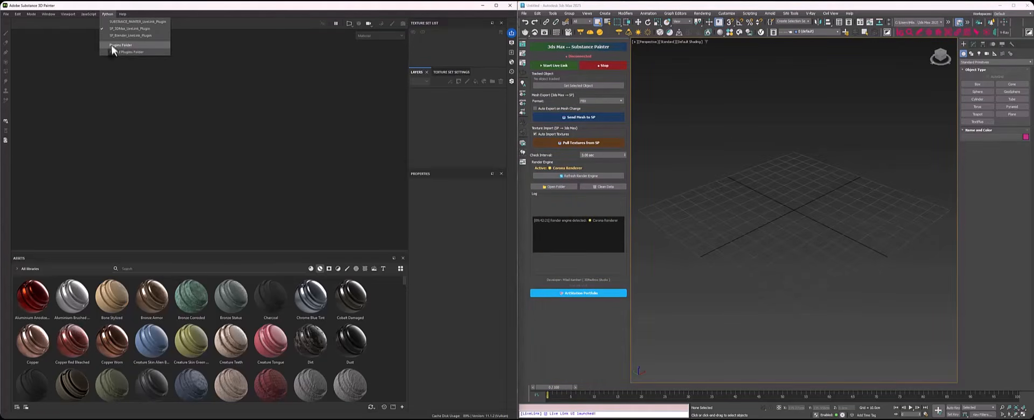
left_click(114, 28)
left_click(107, 14)
left_click(119, 44)
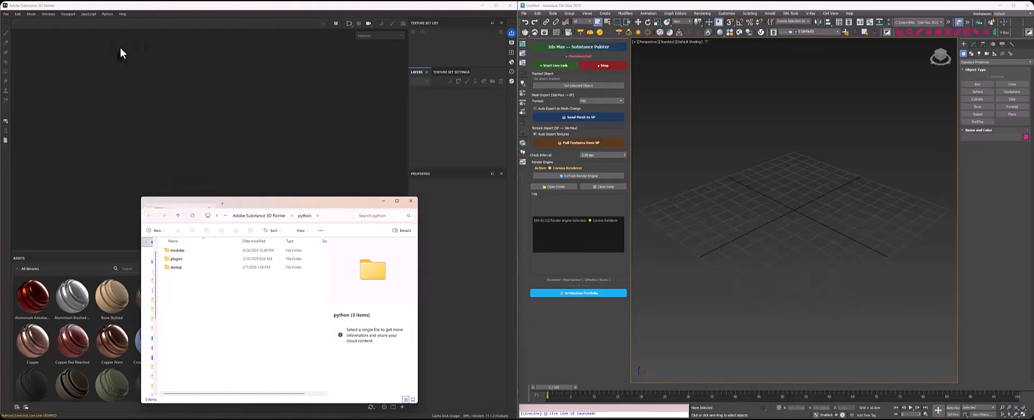
double_click(178, 259)
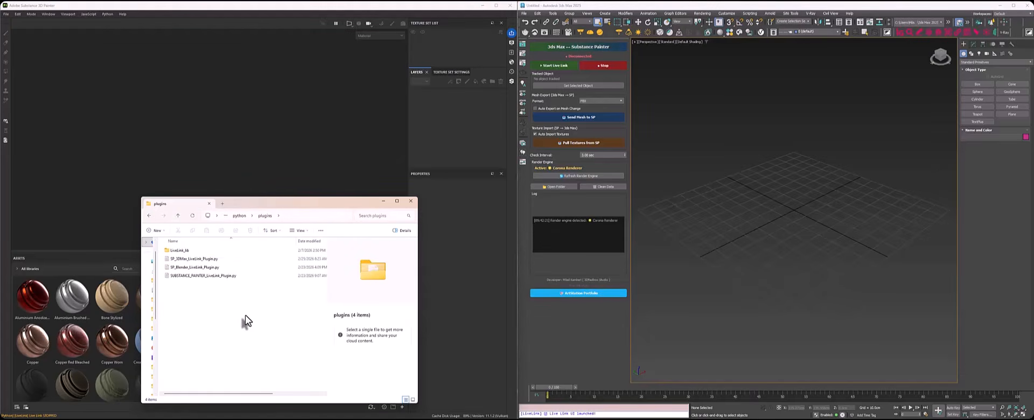
left_click(410, 201)
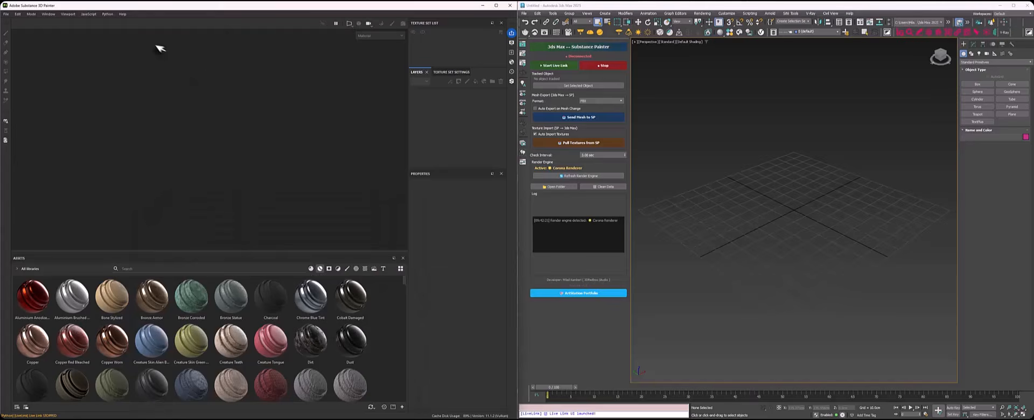
Step: Reload the Python plugins folder and enable SP_3DMax_LiveLink_Plugin
left_click(108, 14)
left_click(121, 52)
left_click(109, 15)
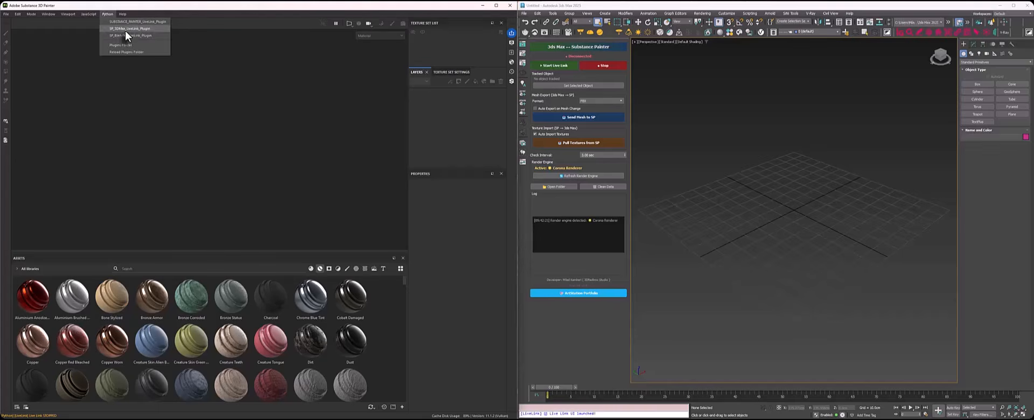
left_click(126, 29)
Step: Show the 3dsMax Live Link panel in the Substance Painter interface
left_click(108, 14)
right_click(200, 15)
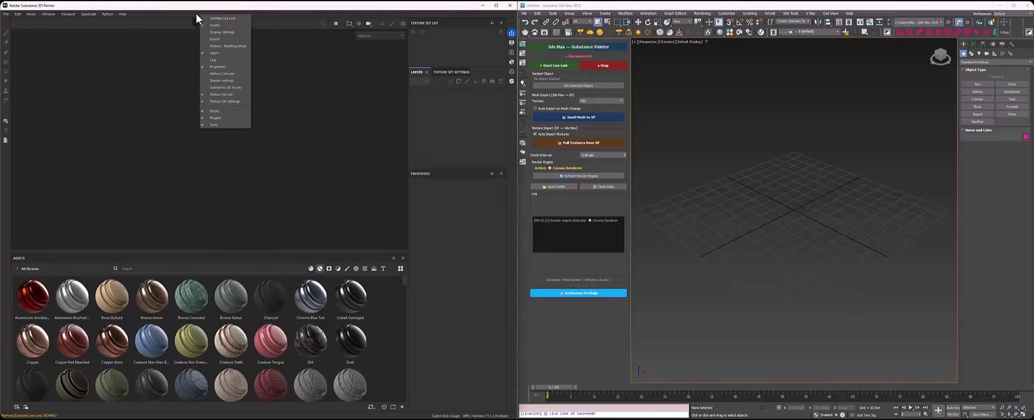
left_click(212, 19)
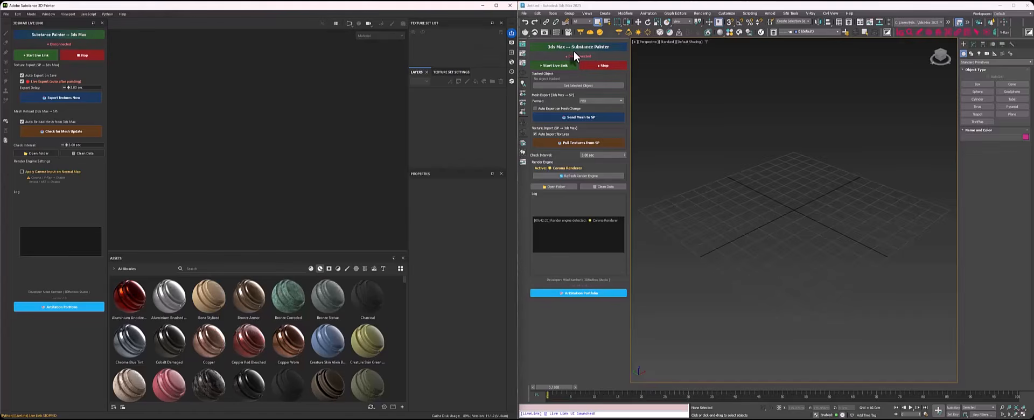
Step: Switch to 3ds Max, create a teapot near the grid's centre and send it to Substance Painter as the tracked object in FBX format
left_click(978, 114)
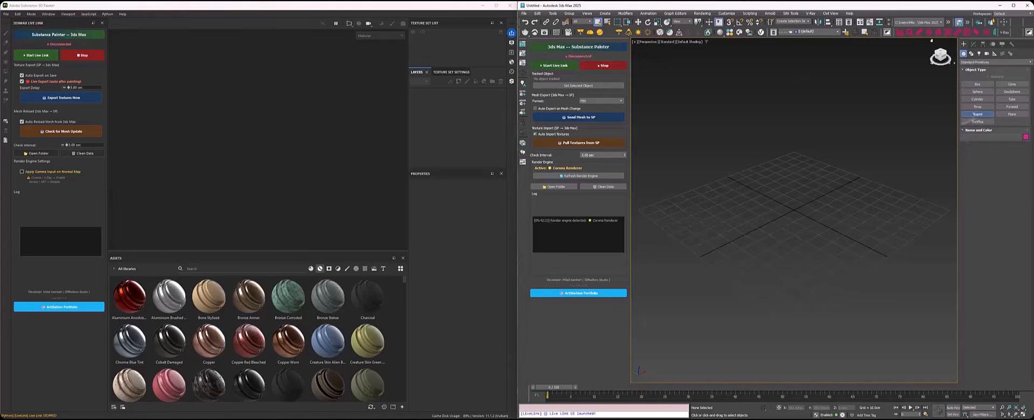
left_click_drag(803, 208, 802, 195)
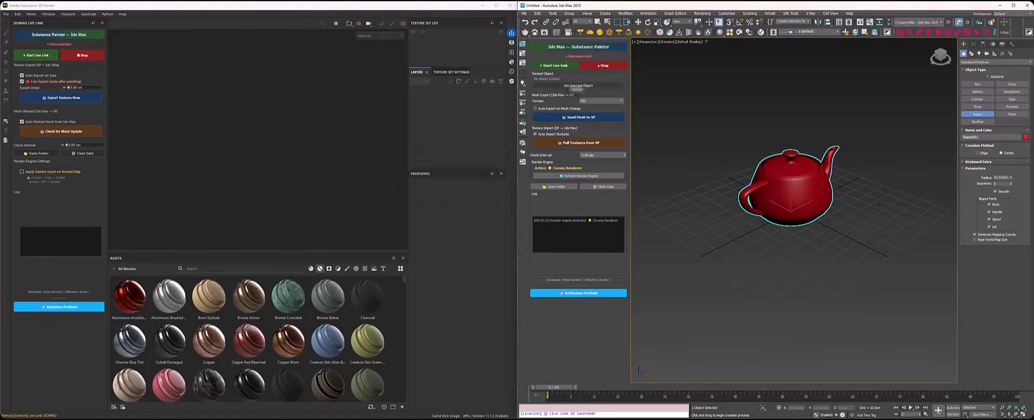
left_click(571, 87)
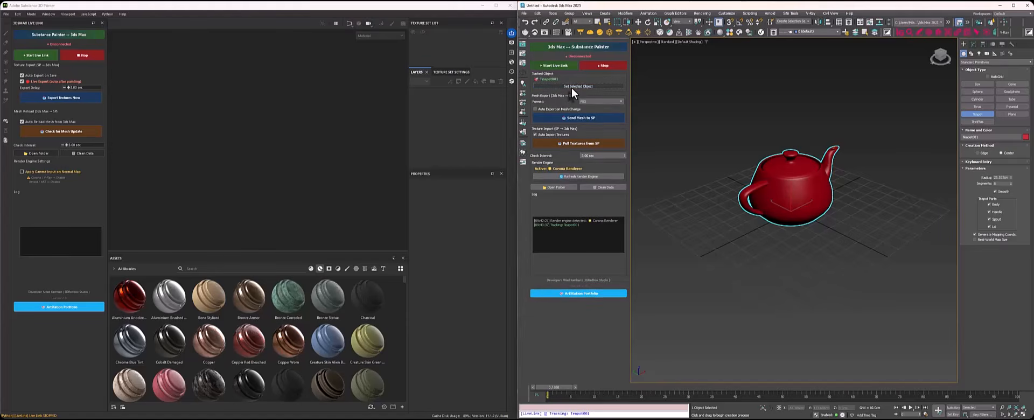
left_click(573, 119)
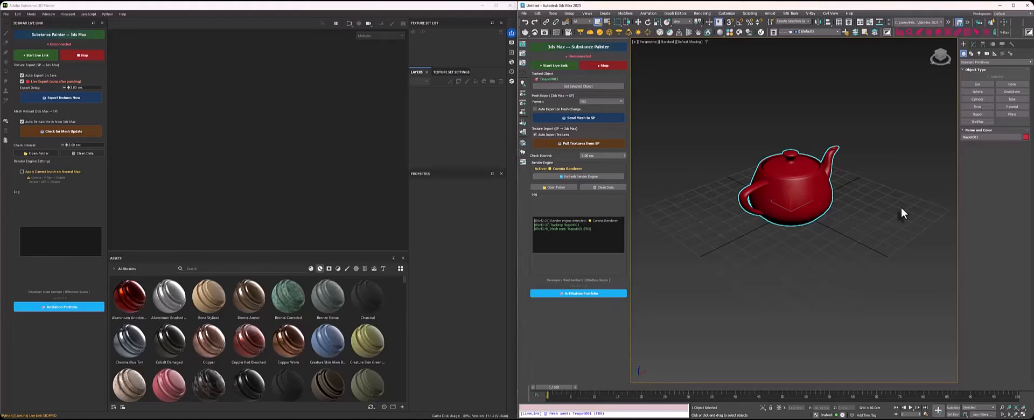
Step: Open the live link's mesh folder and create a Substance Painter project from Teapot001.fbx with the default project settings
left_click(555, 186)
double_click(187, 261)
left_click_drag(189, 266, 295, 152)
left_click(390, 209)
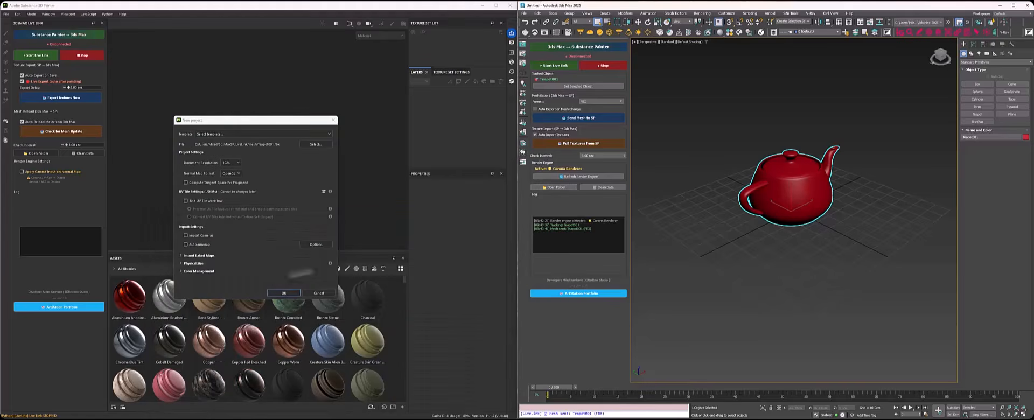
left_click(289, 292)
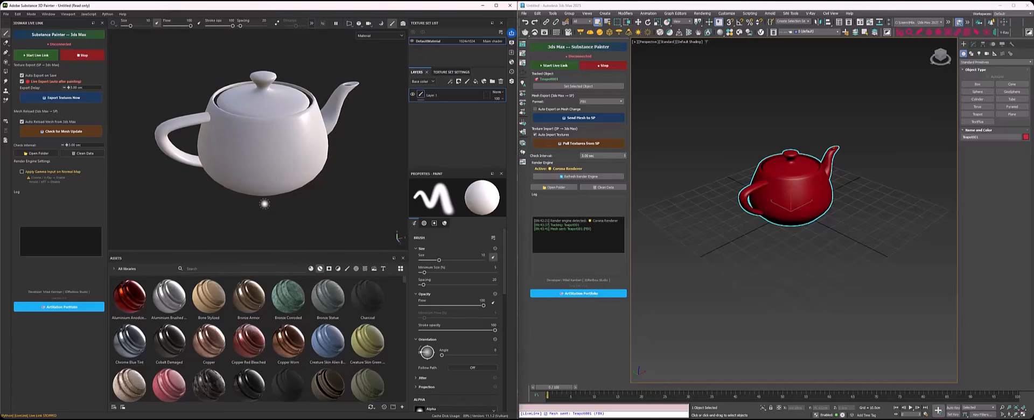
Step: Start the live link in both 3ds Max and Substance Painter, and deselect the teapot
left_click(568, 67)
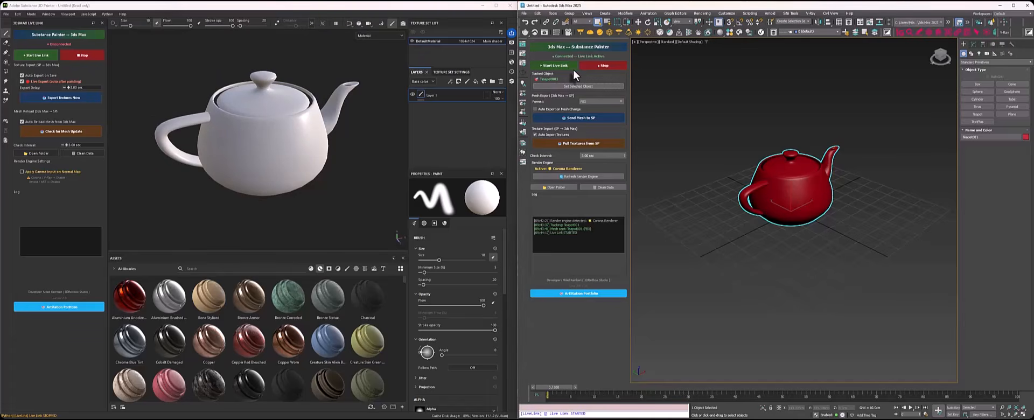
left_click(42, 54)
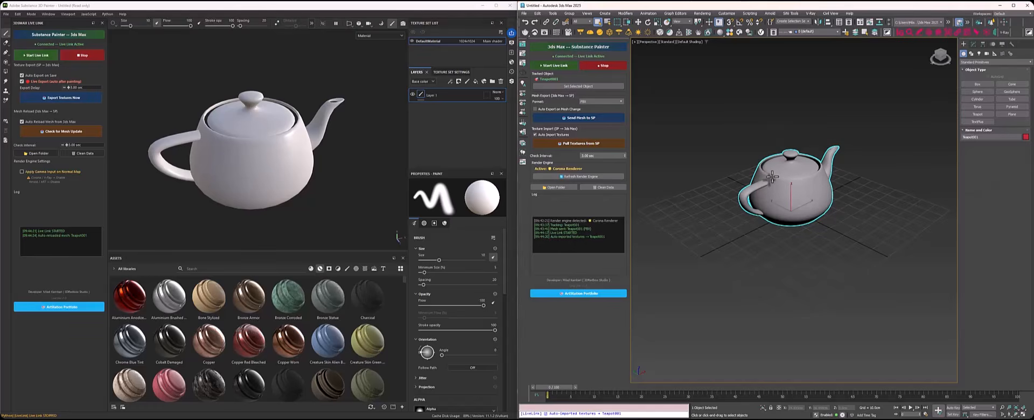
left_click(700, 160)
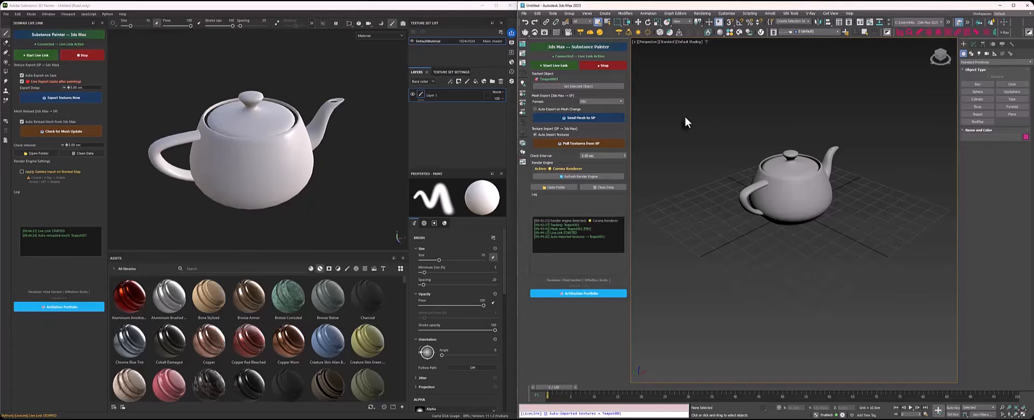
Step: Add an Edit Poly modifier to the teapot in 3ds Max
left_click(766, 168)
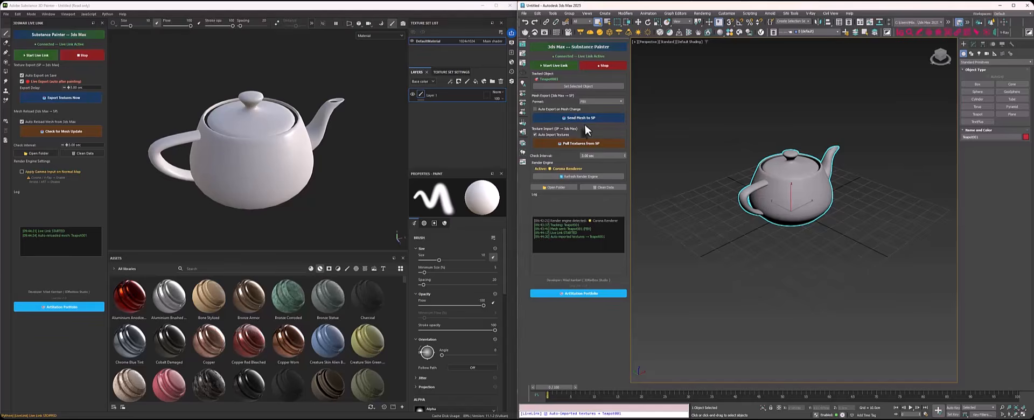
left_click(973, 44)
left_click(1013, 69)
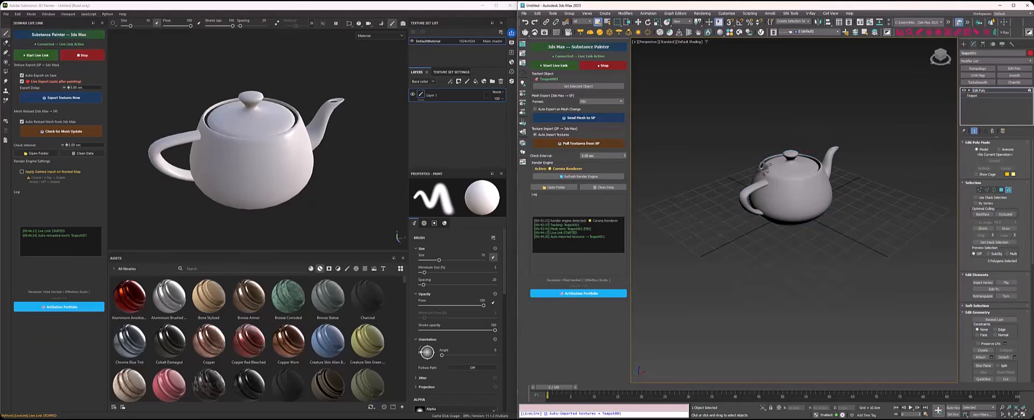
Step: Raise the teapot's lid element well above the body and send the modified mesh to Substance Painter
left_click(782, 168)
key("w")
left_click_drag(790, 146, 790, 112)
key("q")
left_click(581, 121)
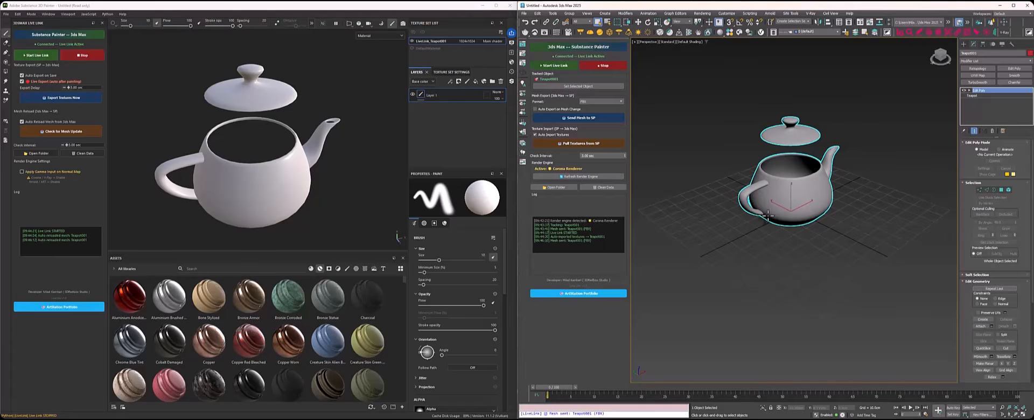
Step: Move the teapot's lid element back down onto the body and leave element editing
left_click(888, 138)
left_click(829, 160)
key("5")
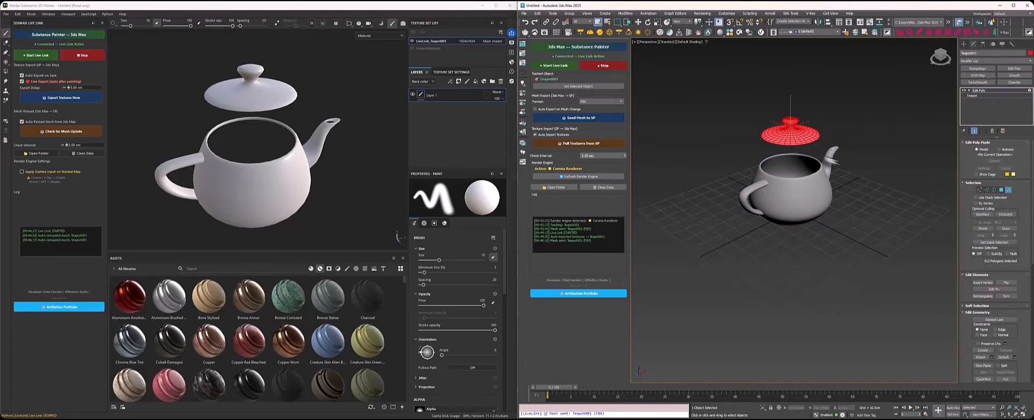
key("w")
left_click_drag(790, 108, 790, 107)
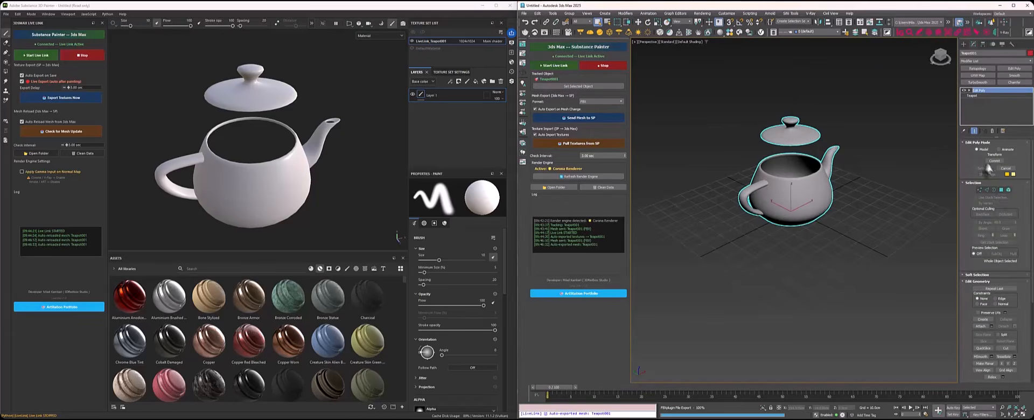
key("w")
left_click_drag(790, 110, 790, 133)
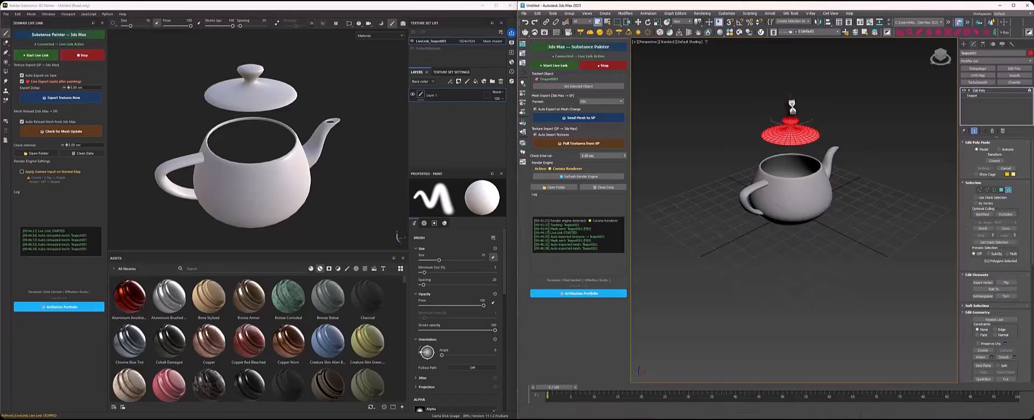
key("w")
left_click_drag(791, 109, 790, 143)
left_click(847, 134)
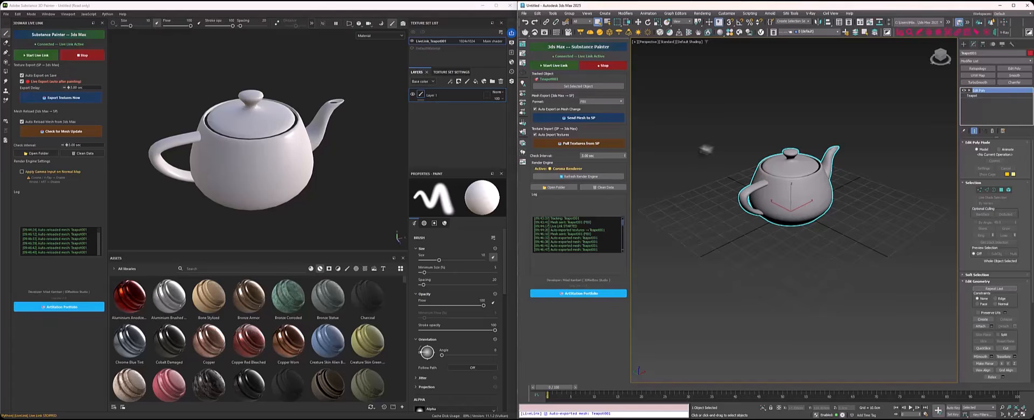
Step: Set the texture export delay to 1.00 sec in Substance Painter and add a fill layer with a bright red base color
left_click(63, 87)
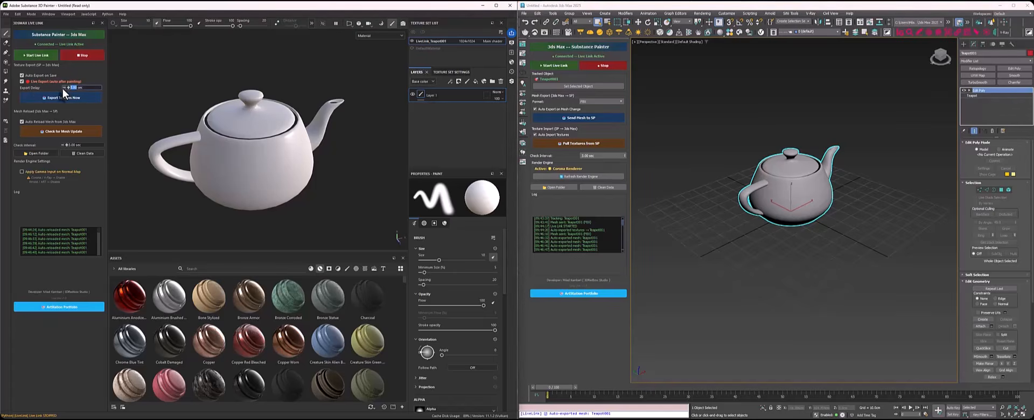
left_click(475, 81)
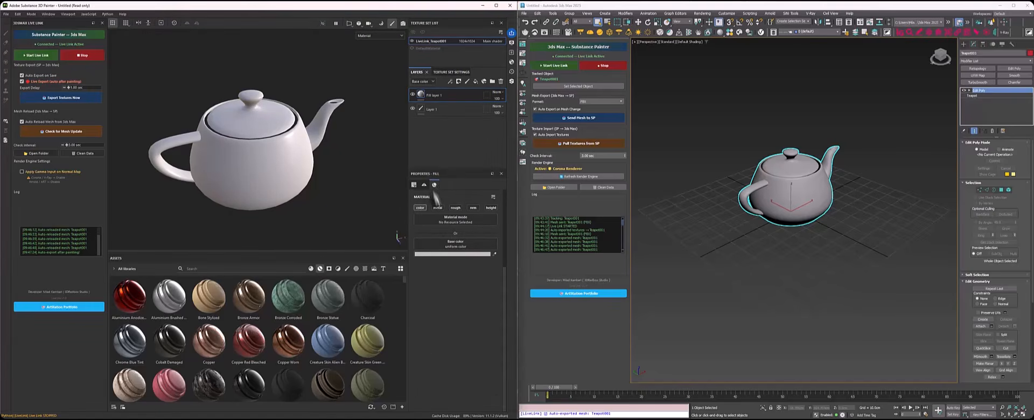
left_click(468, 254)
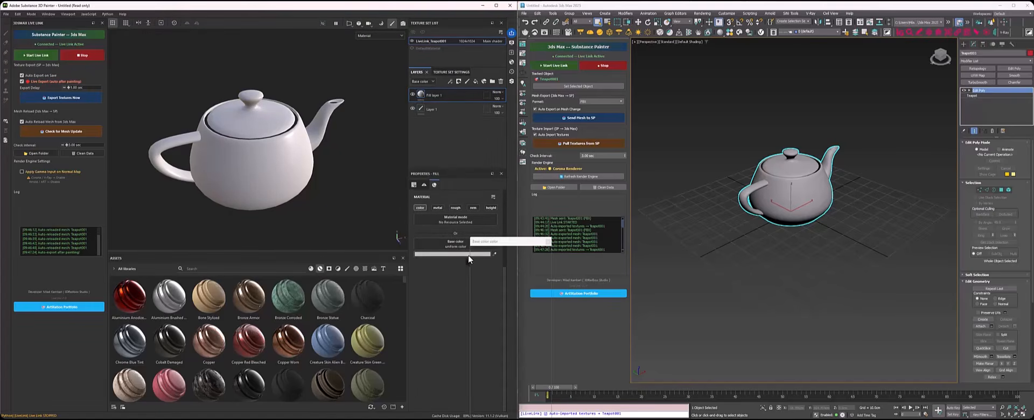
left_click_drag(517, 287, 539, 260)
left_click(547, 242)
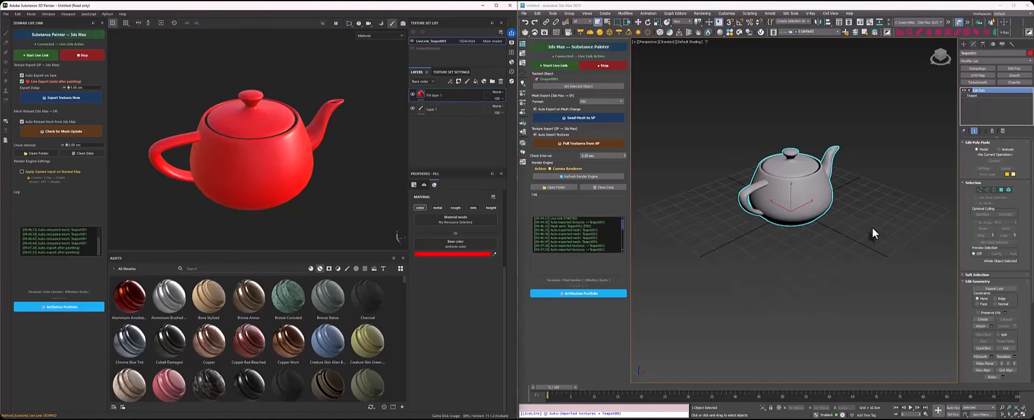
left_click(806, 249)
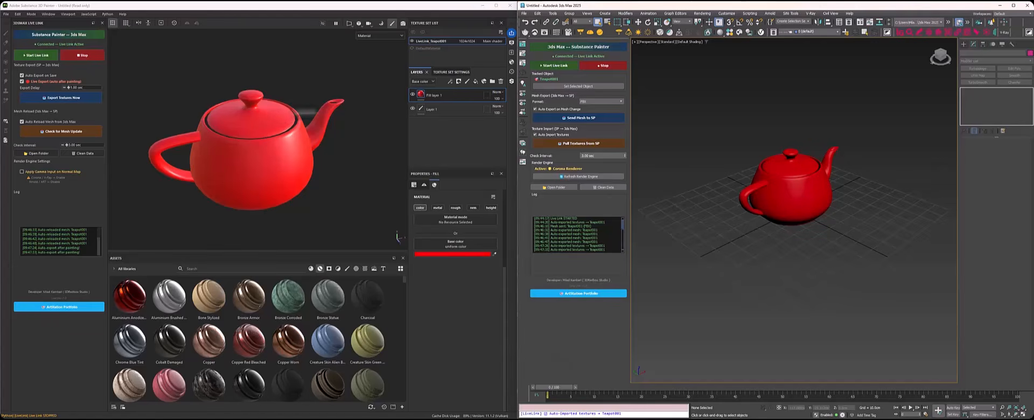
Step: Add a second fill layer above the red one and give it a bright green base color
left_click(474, 82)
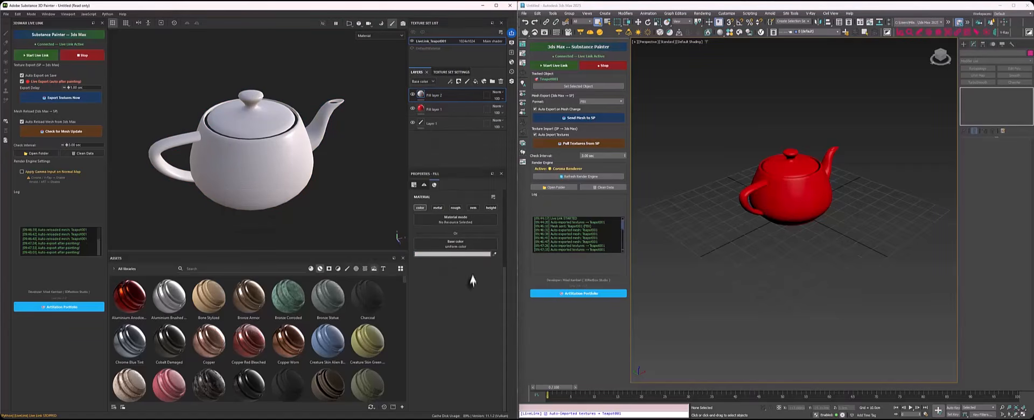
left_click(466, 254)
left_click(542, 305)
left_click_drag(542, 303, 542, 299)
left_click(529, 266)
left_click(545, 242)
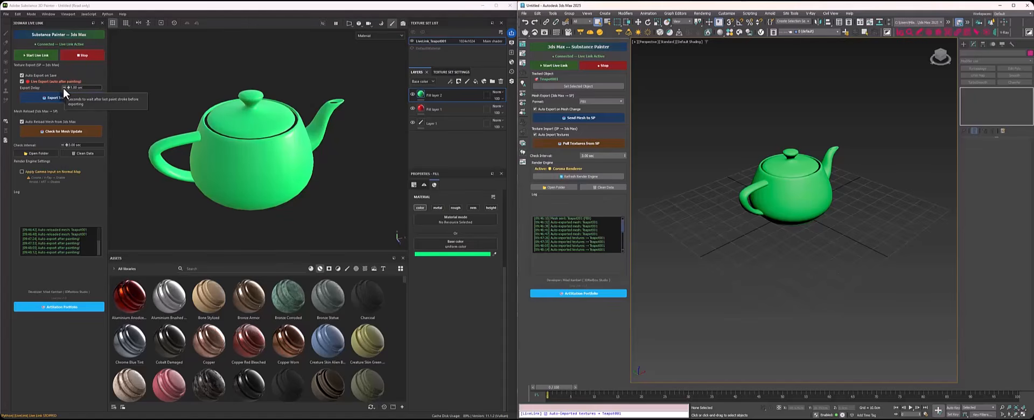
Step: Turn off Live Export (auto after painting) in the Substance Painter live link panel
left_click(22, 81)
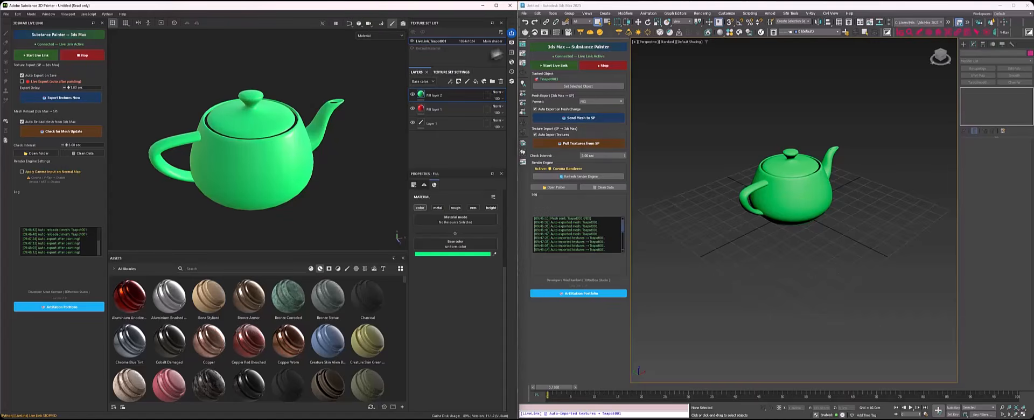
Step: Switch to 3ds Max and open the Bag2.max scene from the recently used files
left_click(524, 13)
mouse_move(567, 44)
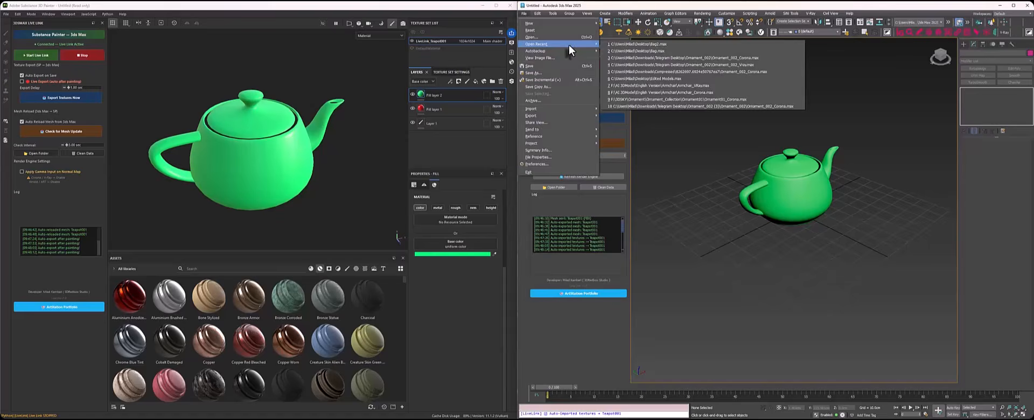
left_click(655, 45)
left_click(771, 224)
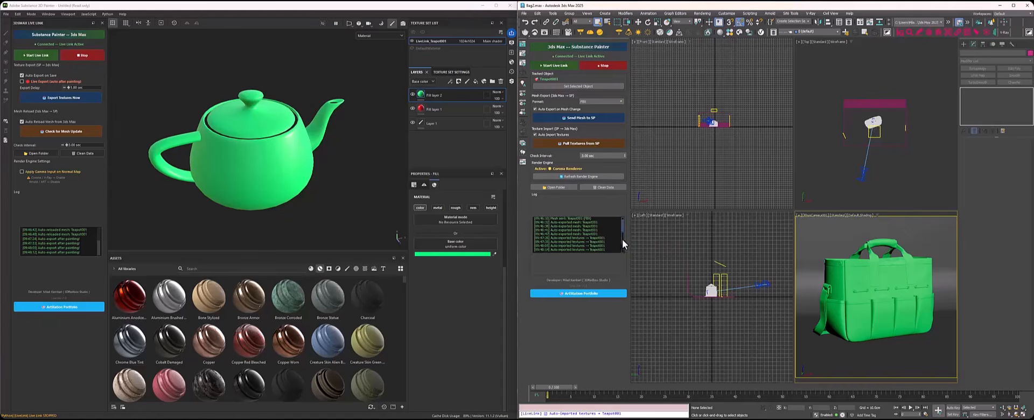
Step: Set the bag as the live link's tracked object, send its mesh to Substance Painter and inspect it there
left_click_drag(622, 239, 621, 223)
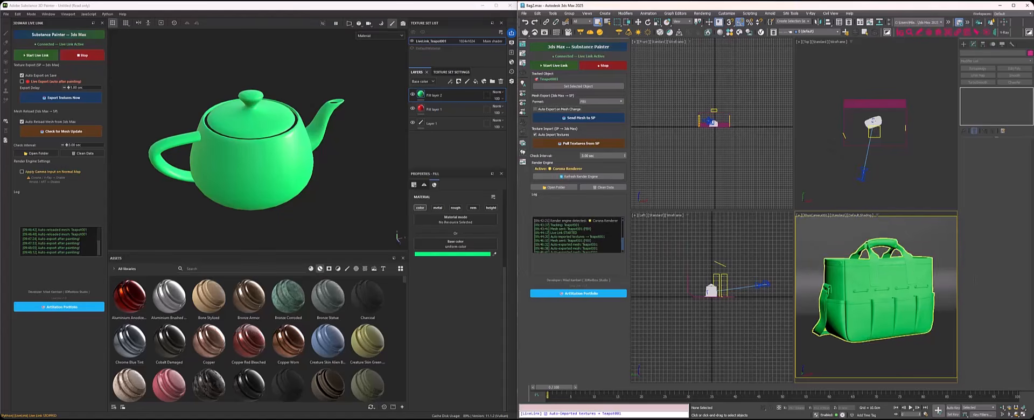
left_click(893, 274)
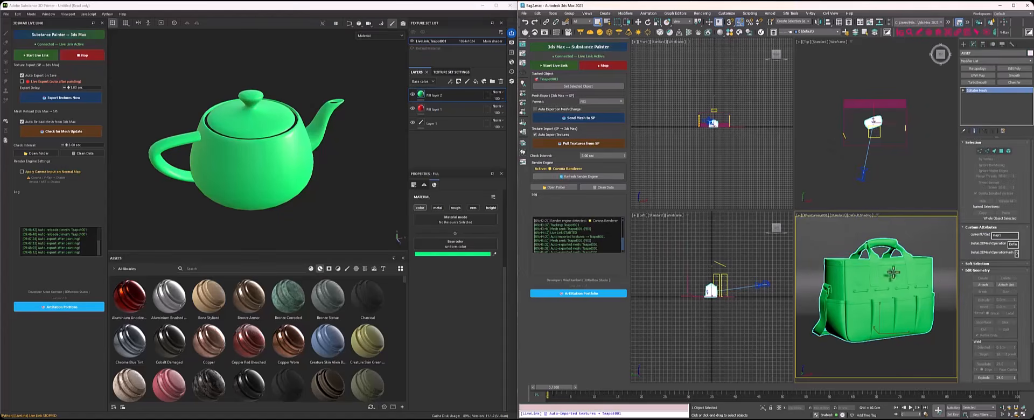
left_click(579, 86)
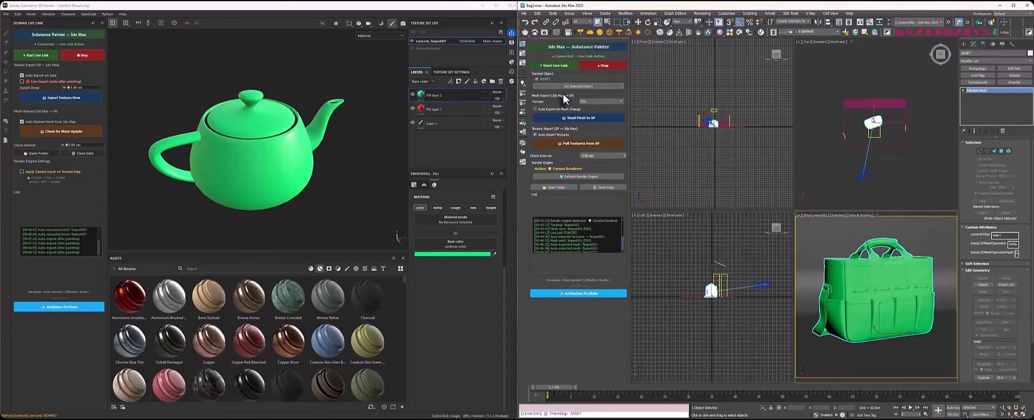
left_click(573, 121)
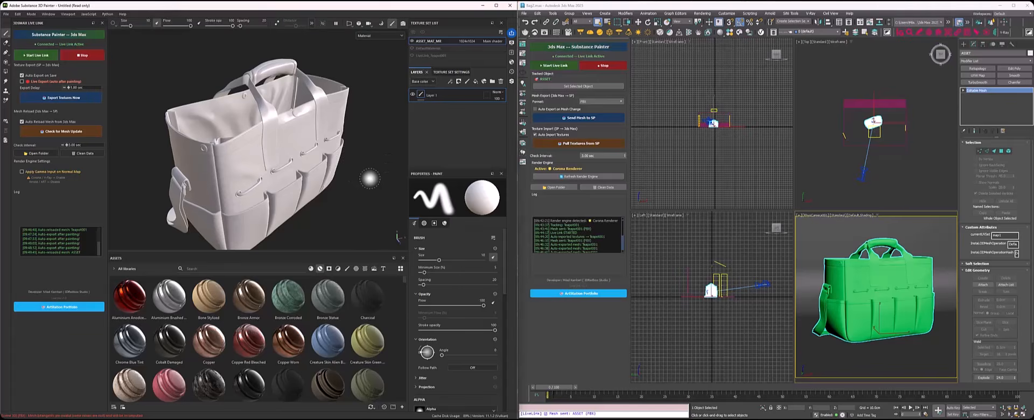
left_click_drag(344, 183, 331, 183, "alt")
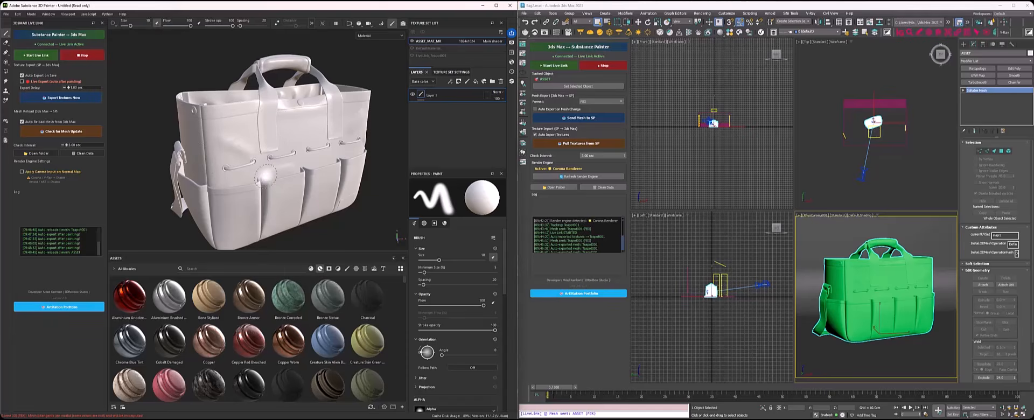
left_click_drag(266, 170, 282, 152, "alt")
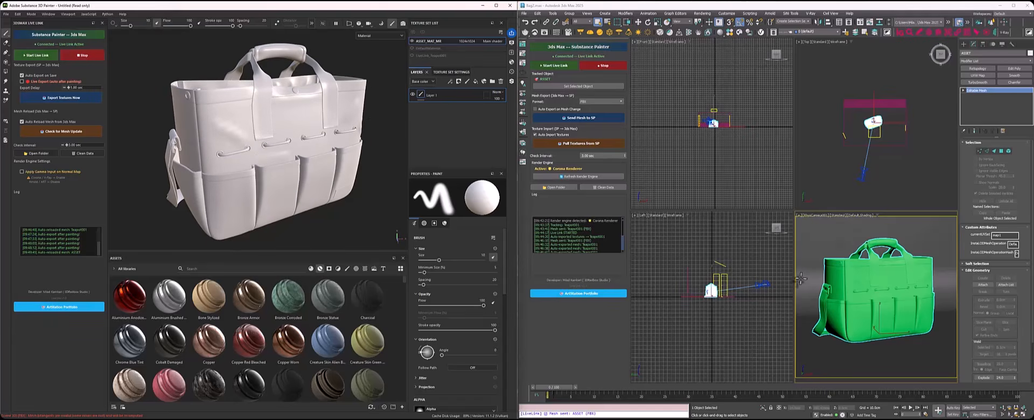
Step: Switch to 3ds Max and start a Corona interactive render of the bag through the scene camera
left_click(810, 259)
key("shift+q")
left_click(781, 31)
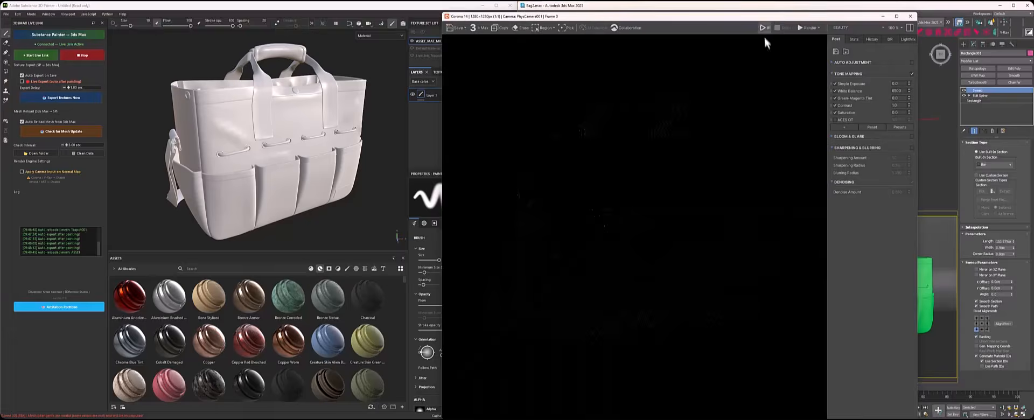
left_click(763, 30)
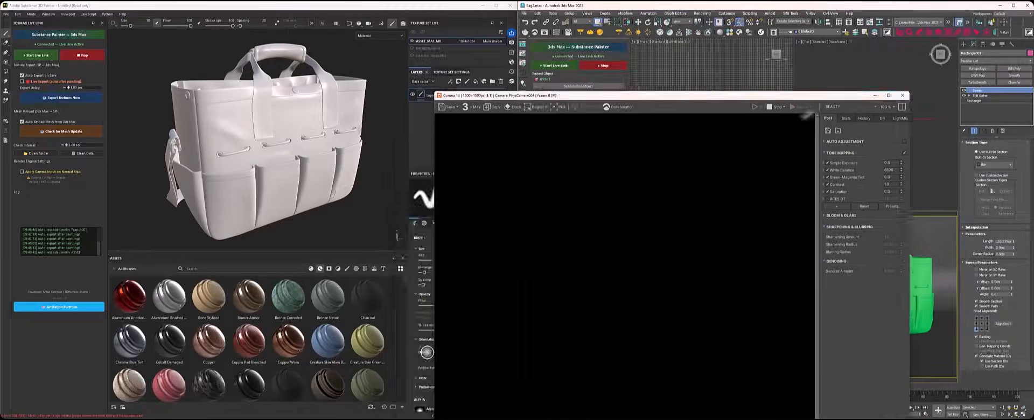
Step: Shrink the Corona frame buffer window and place it below the live link panel, leaving the camera viewport partly visible
left_click_drag(748, 95, 709, 111)
left_click_drag(872, 109, 665, 253)
left_click_drag(554, 257, 691, 76)
scroll(726, 237, "down", 1)
left_click_drag(815, 300, 853, 301)
left_click_drag(792, 75, 762, 191)
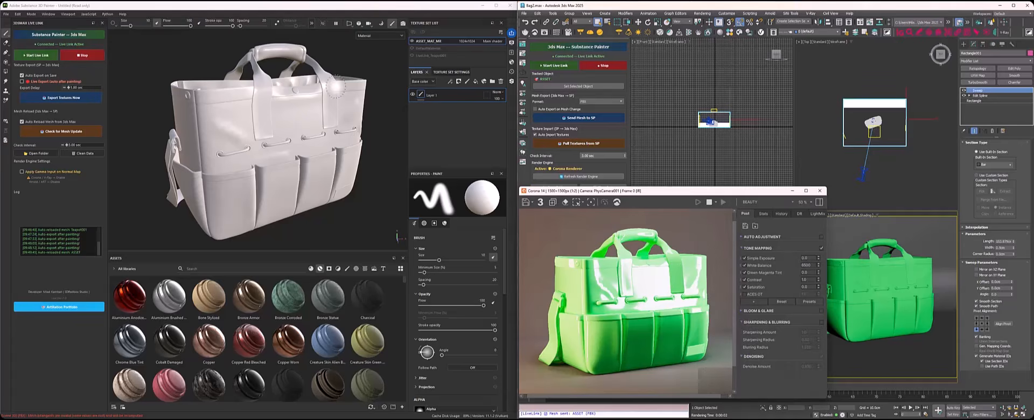
Step: Switch to Substance Painter, show the base materials in the assets and apply Fabric Denim to the bag
left_click(201, 269)
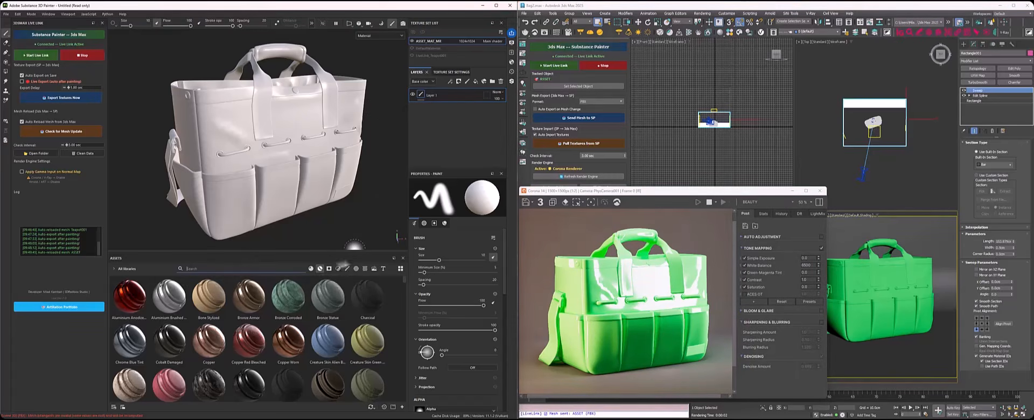
left_click(311, 268)
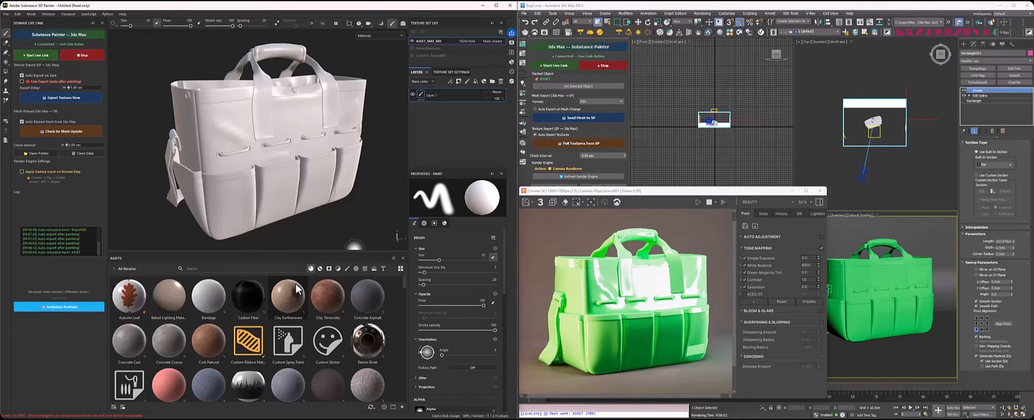
left_click_drag(209, 386, 268, 141)
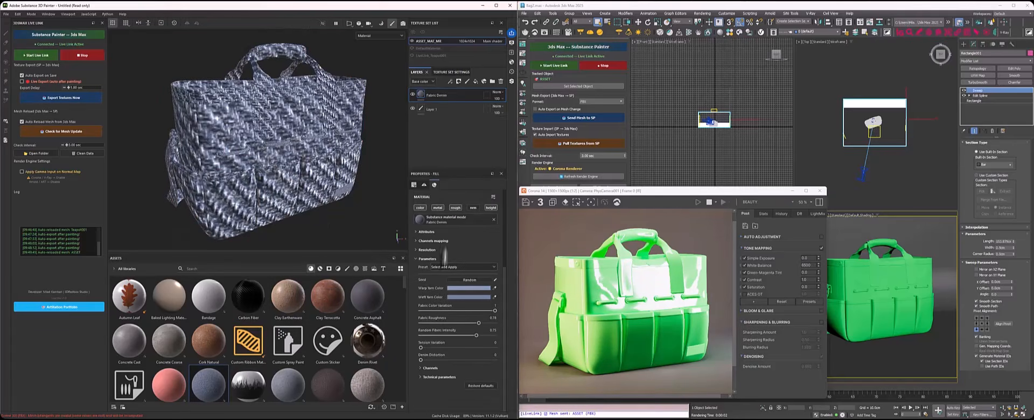
Step: Increase the denim layer's UV tiling for a finer weave and export the textures to 3ds Max
scroll(440, 290, "up", 5)
left_click_drag(444, 254, 449, 253)
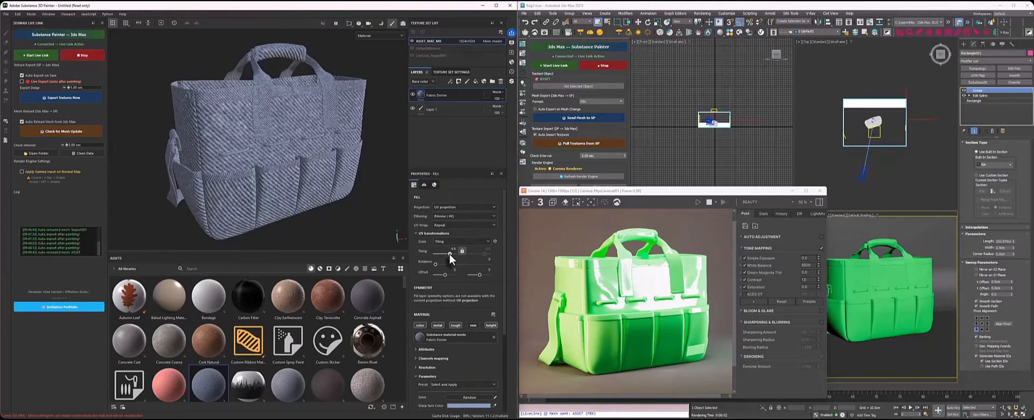
left_click(67, 100)
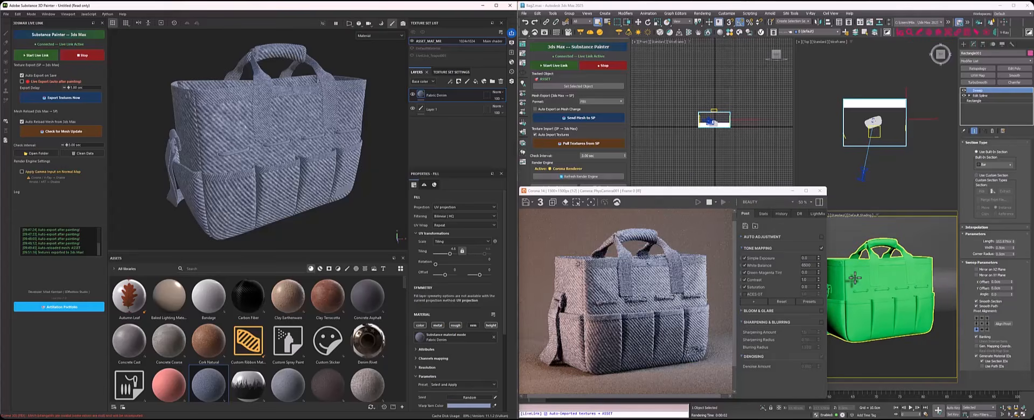
Step: In 3ds Max, clear the Slate Material Editor view and pick the bag's material into it
left_click(739, 179)
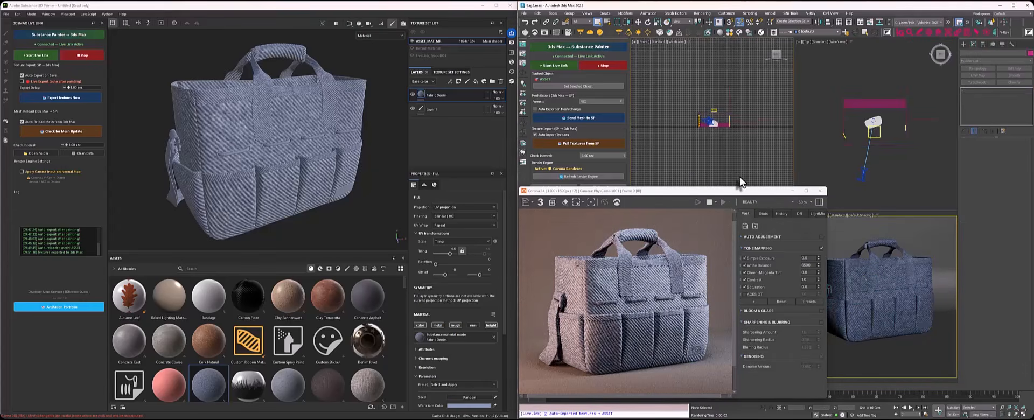
key("m")
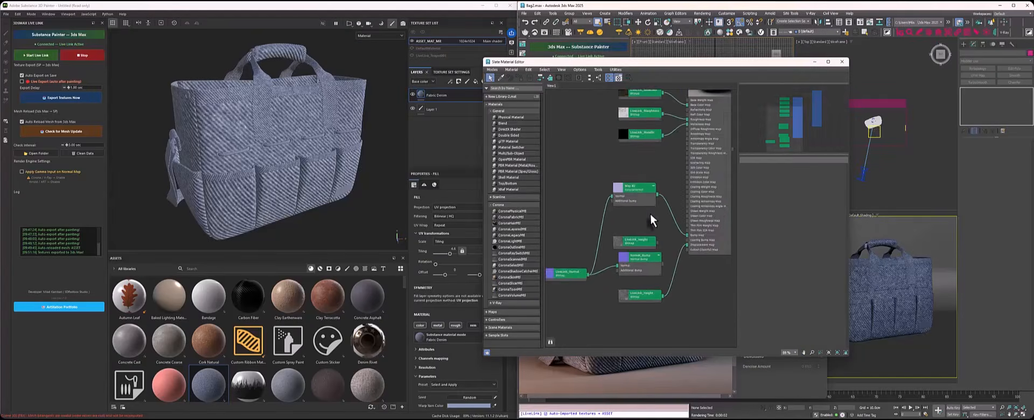
scroll(651, 214, "down", 2)
left_click_drag(719, 297, 570, 94)
key("Delete")
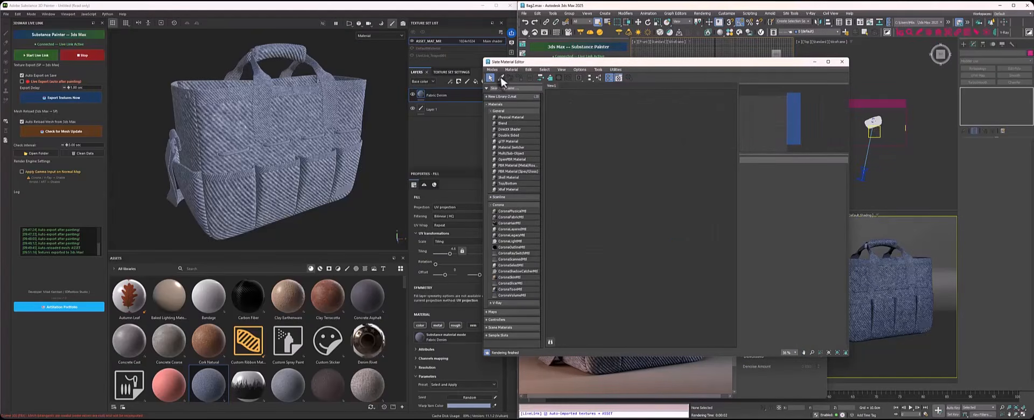
left_click(502, 78)
left_click(873, 124)
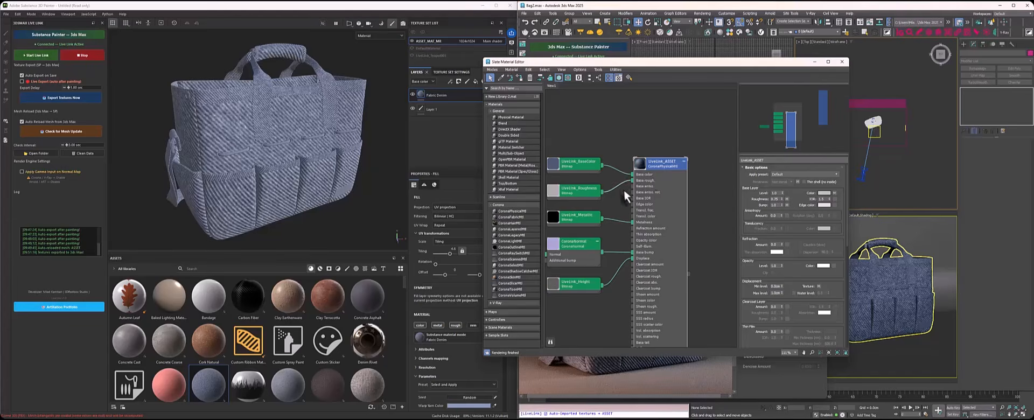
Step: Examine the bag material's linked texture nodes and the Corona Normal map settings, then minimize the material editor
middle_click_drag(622, 189, 654, 192)
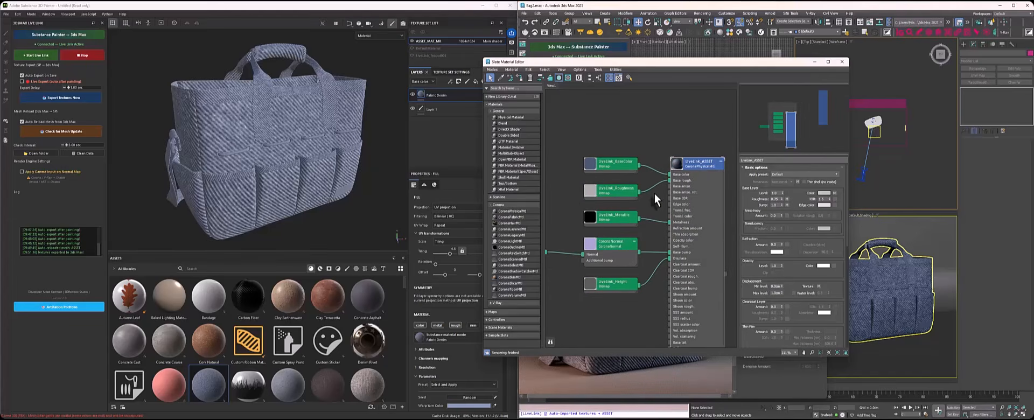
scroll(617, 269, "down", 1)
middle_click_drag(617, 270, 659, 246)
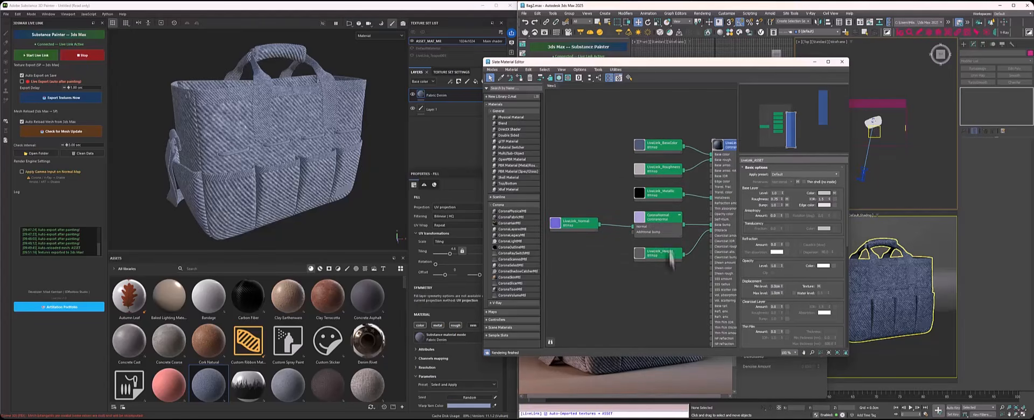
left_click_drag(668, 253, 663, 277)
double_click(661, 219)
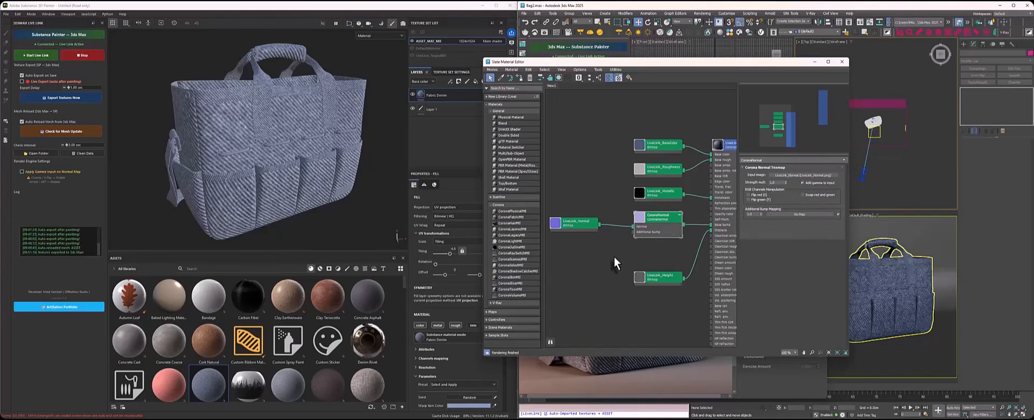
mouse_move(823, 183)
left_click(814, 61)
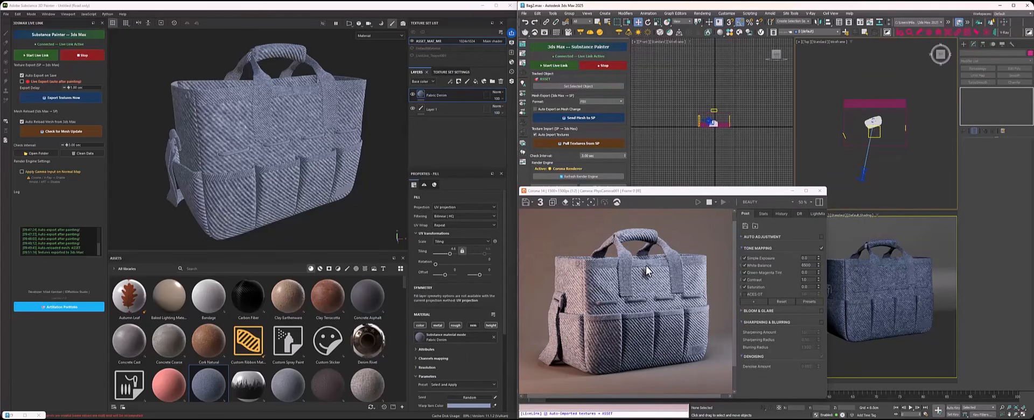
Step: In Substance Painter, set the bag's texture set size to 2048 and export the textures to 3ds Max
left_click(450, 73)
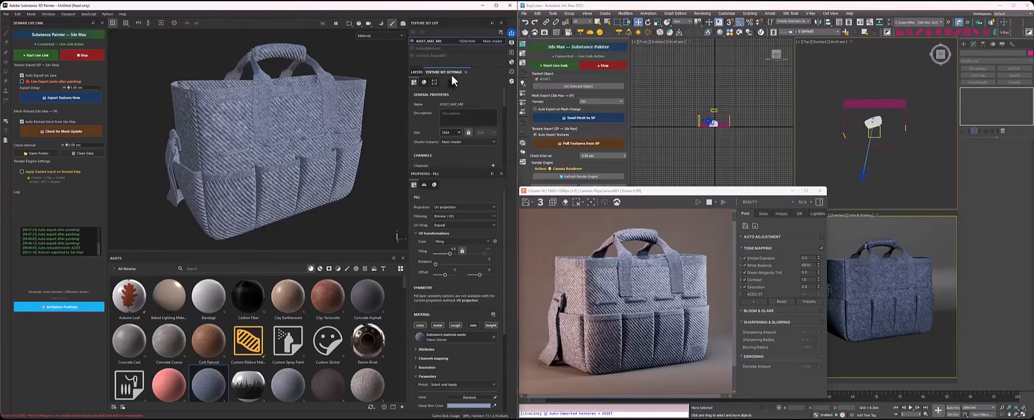
left_click(454, 134)
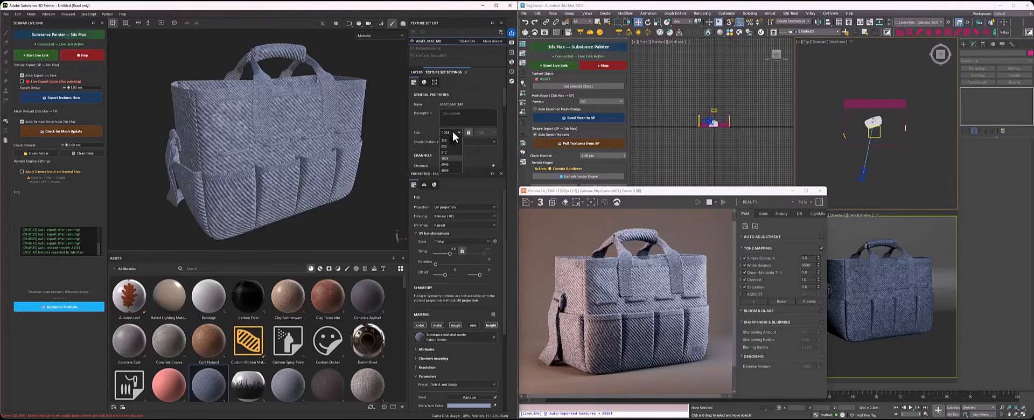
left_click(449, 164)
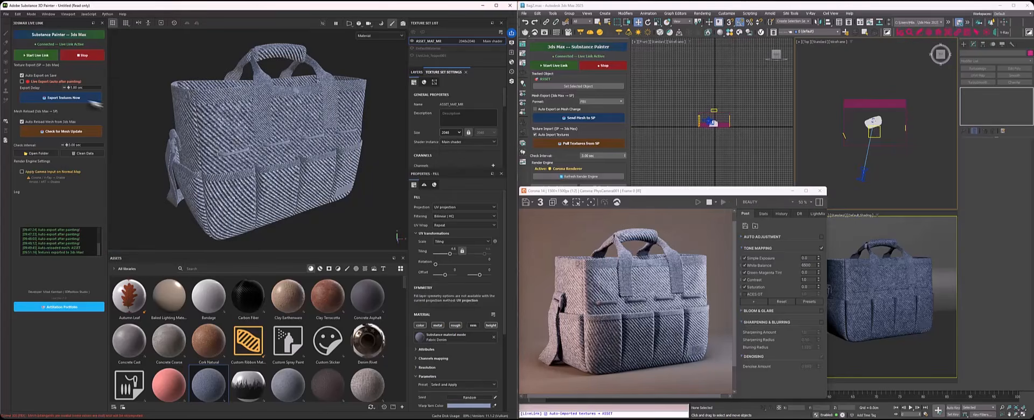
left_click(61, 98)
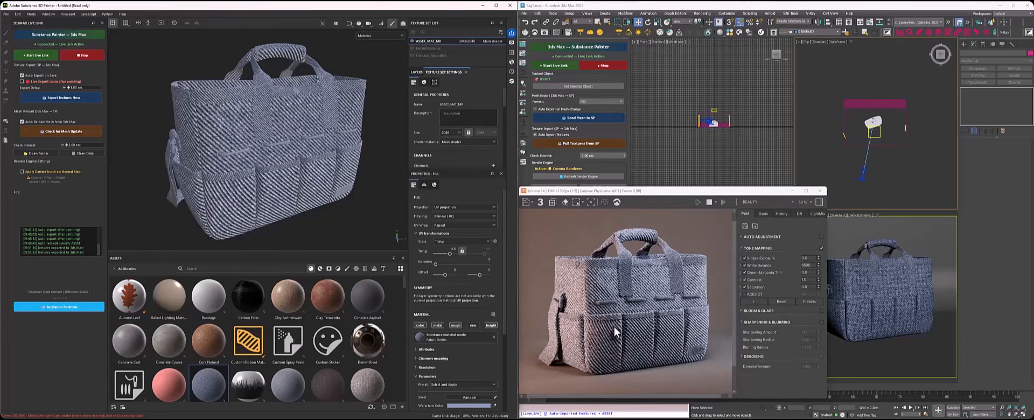
Step: Raise the bag's texture set size to 4096 and export the textures to 3ds Max again
left_click(451, 132)
left_click(453, 168)
left_click(64, 100)
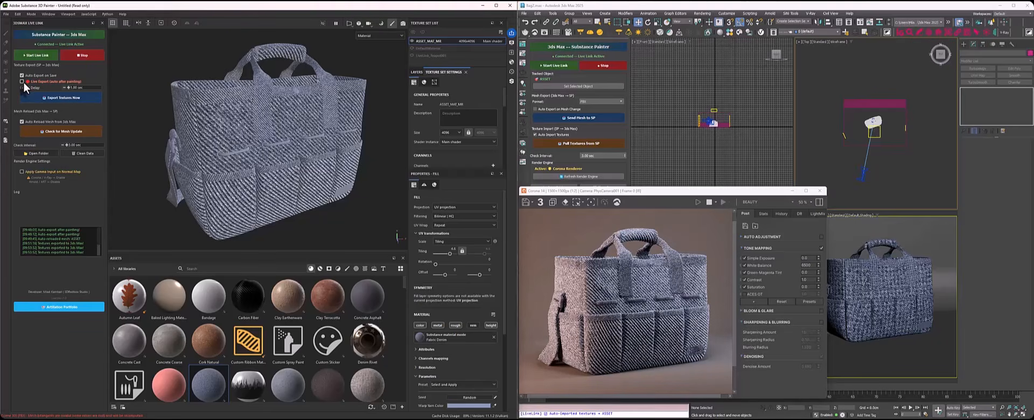
Step: Set the bag's texture set size to 1024
left_click(453, 133)
left_click(451, 155)
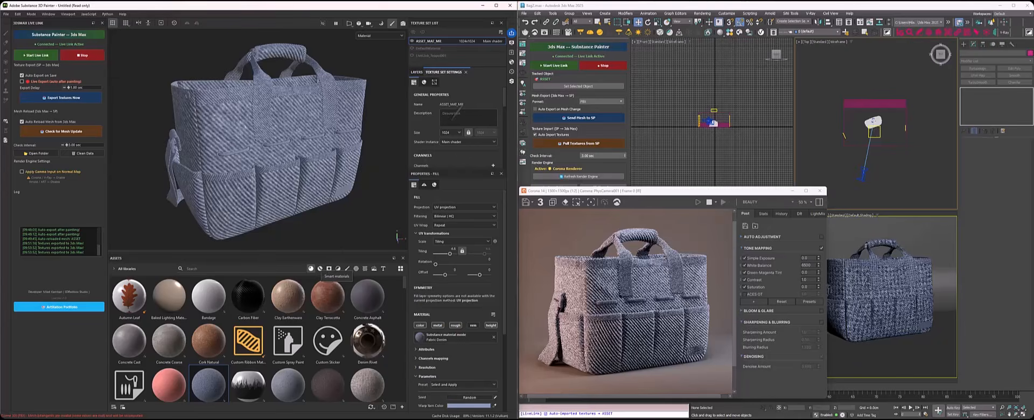
Step: Bake the bag's mesh maps at 1024, including normal, ambient occlusion, curvature, position and thickness, and return to painting mode
scroll(463, 111, "down", 2)
scroll(275, 139, "down", 3)
scroll(315, 165, "up", 3)
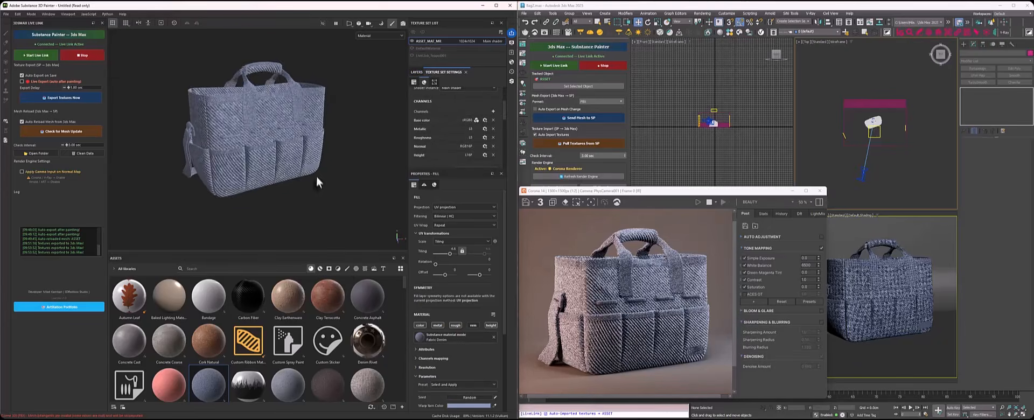
left_click_drag(315, 174, 311, 165, "alt")
scroll(470, 120, "down", 2)
scroll(470, 146, "down", 3)
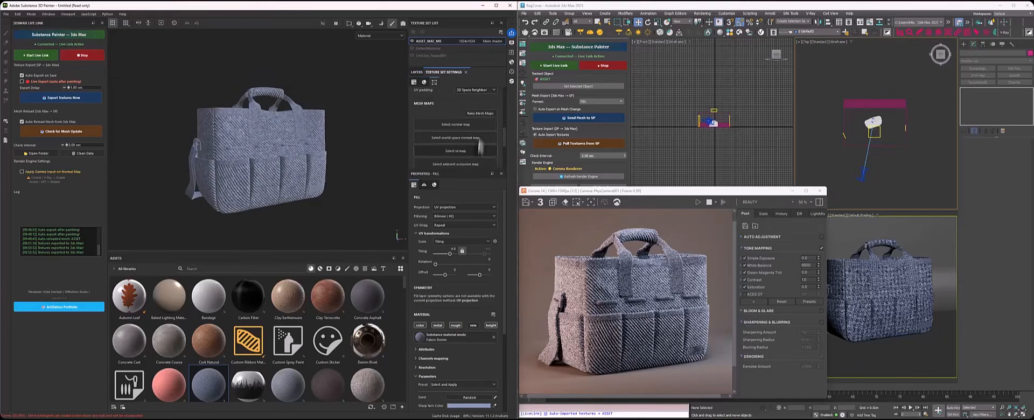
left_click(477, 113)
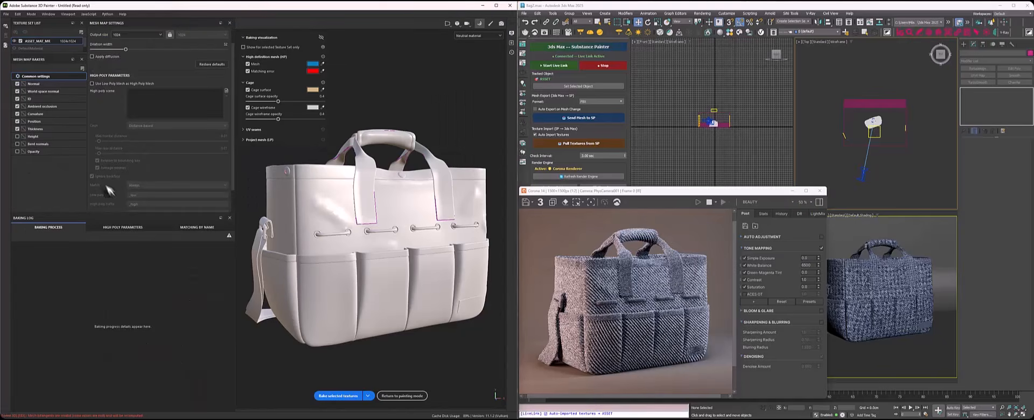
left_click(347, 396)
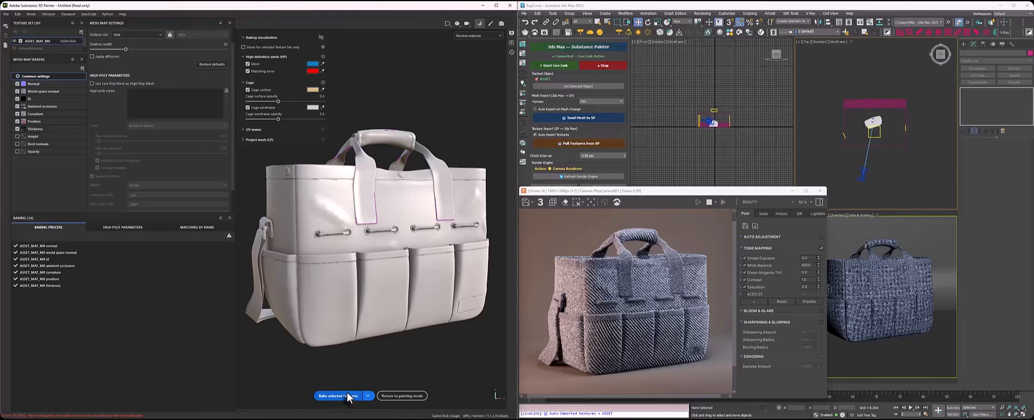
left_click(402, 396)
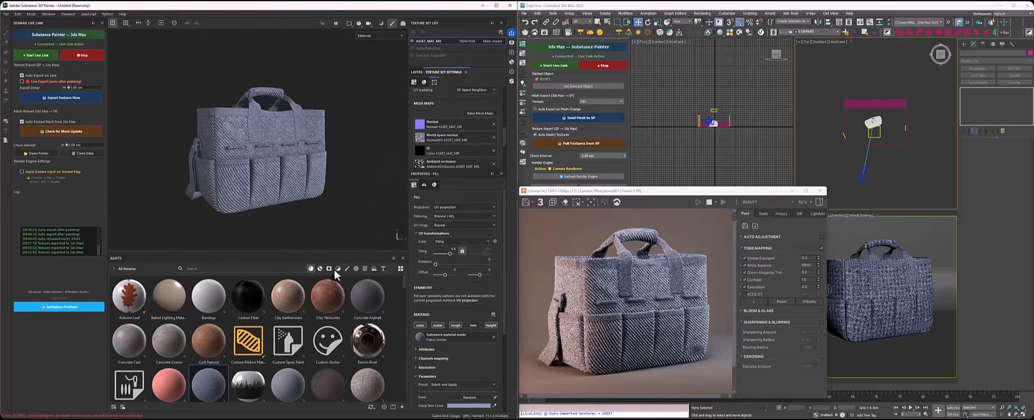
Step: Search the smart materials for "fa", add Fabric Canvas Creased as the top layer, and delete the Fabric Denim layer
left_click(415, 73)
left_click(320, 269)
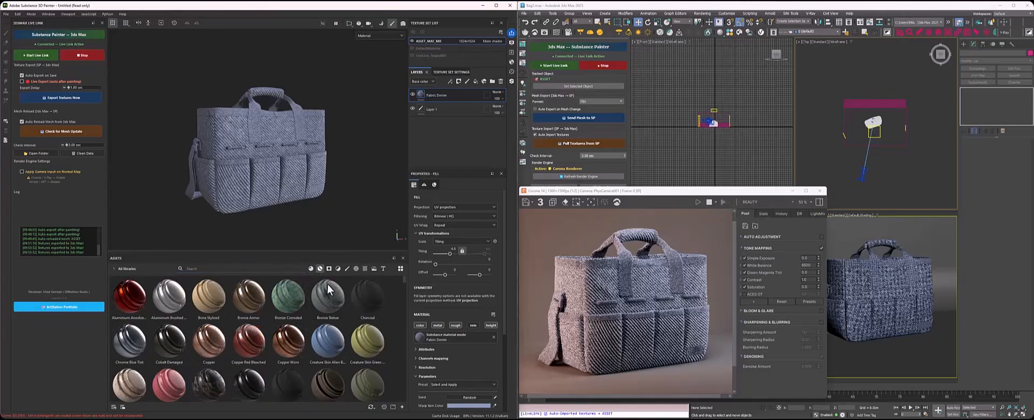
mouse_move(309, 332)
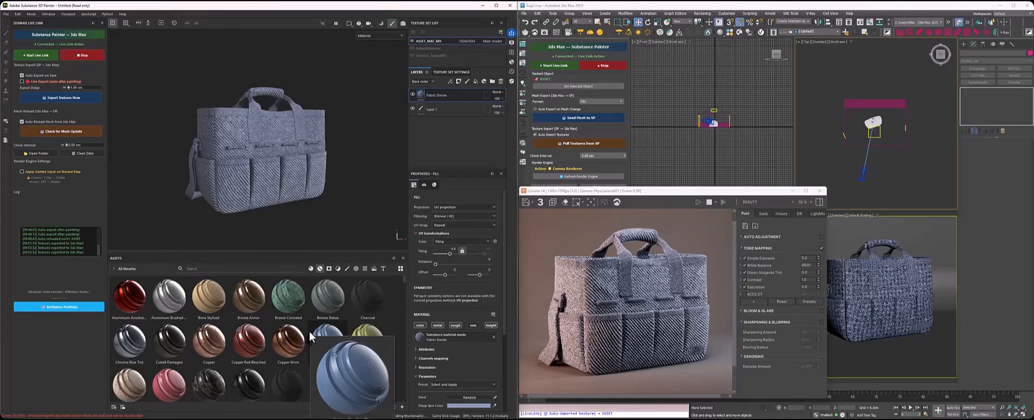
left_click(225, 268)
type("fa")
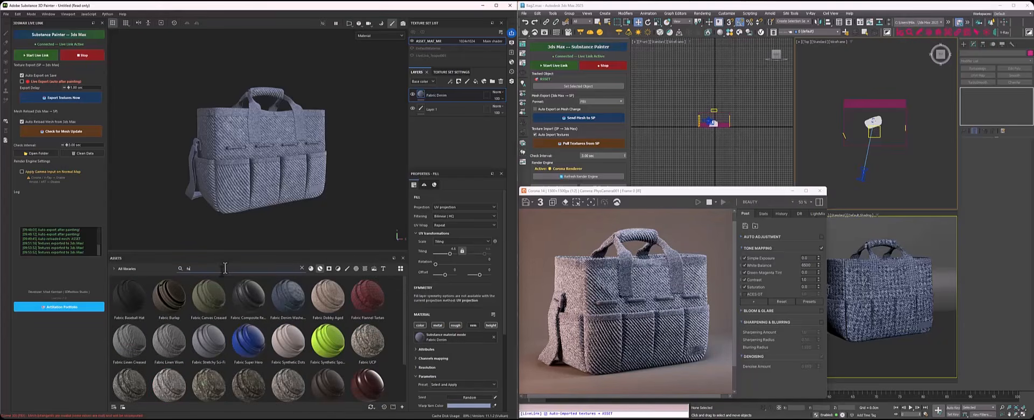
left_click_drag(210, 297, 449, 88)
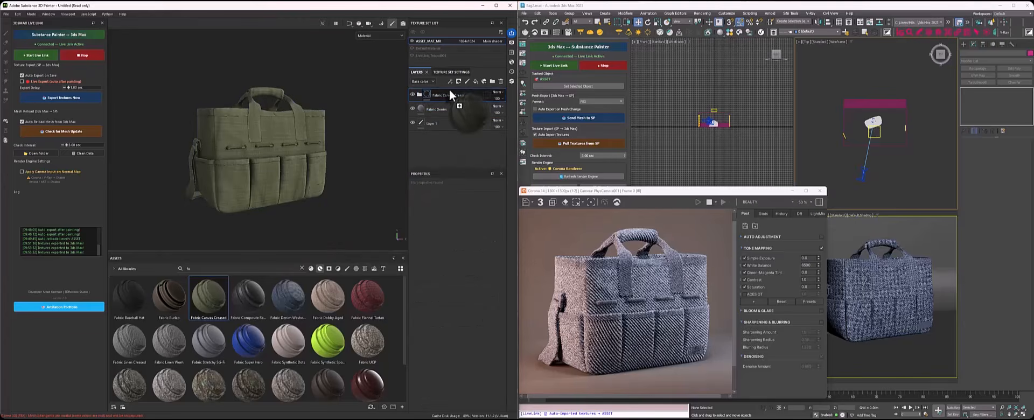
left_click(456, 105)
left_click(500, 82)
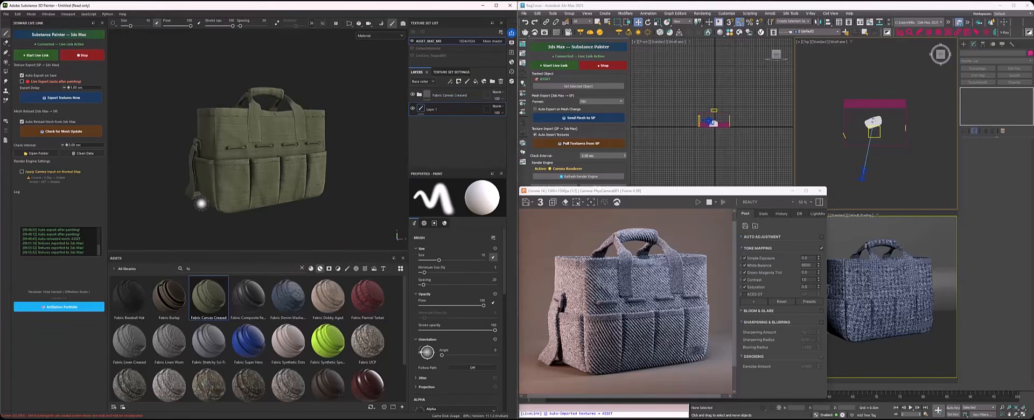
Step: Check the bag's texture set size and export the canvas textures to 3ds Max
left_click(451, 71)
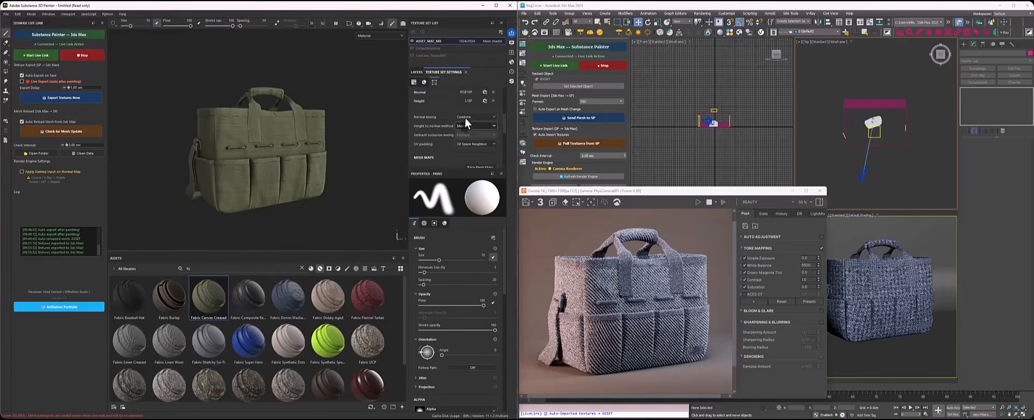
scroll(449, 113, "up", 5)
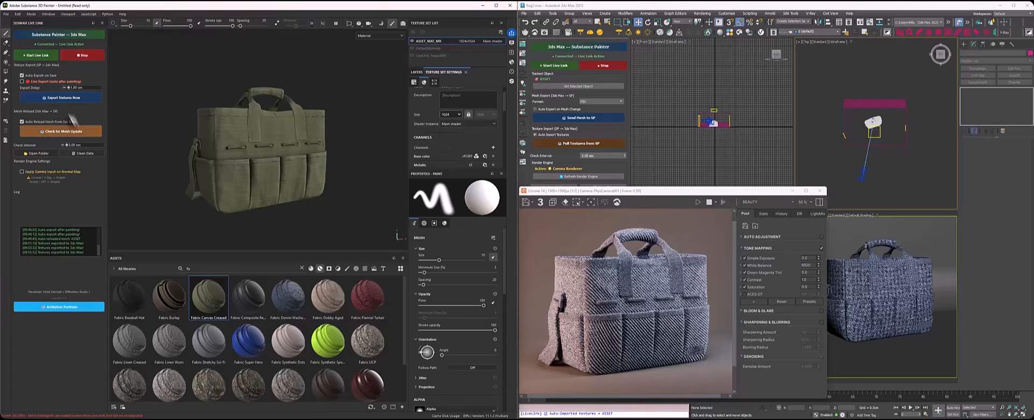
left_click(67, 98)
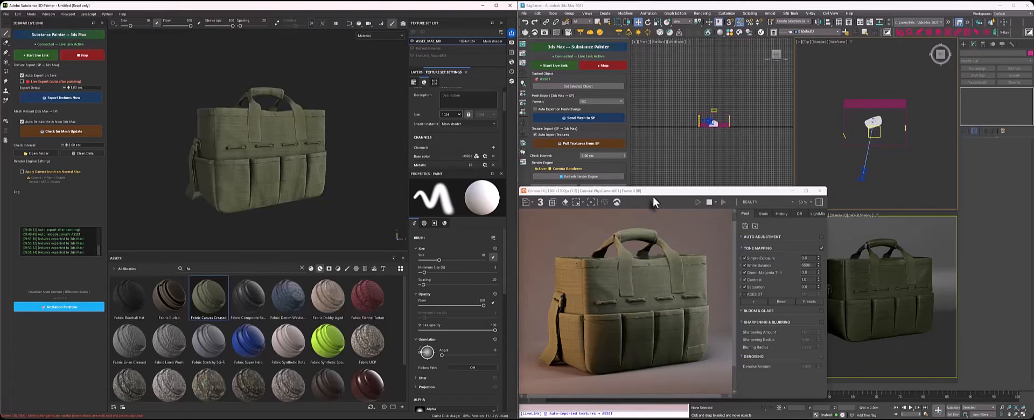
Step: In 3ds Max, review the live-link material in the Slate Material Editor, moving the base color map node above the others
mouse_move(653, 192)
left_mouse_down()
mouse_move(807, 185)
mouse_move(661, 209)
left_mouse_up()
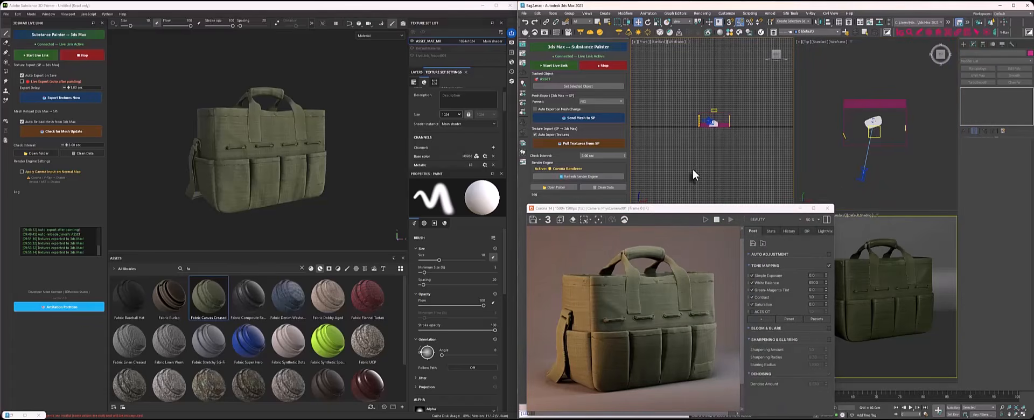
key("m")
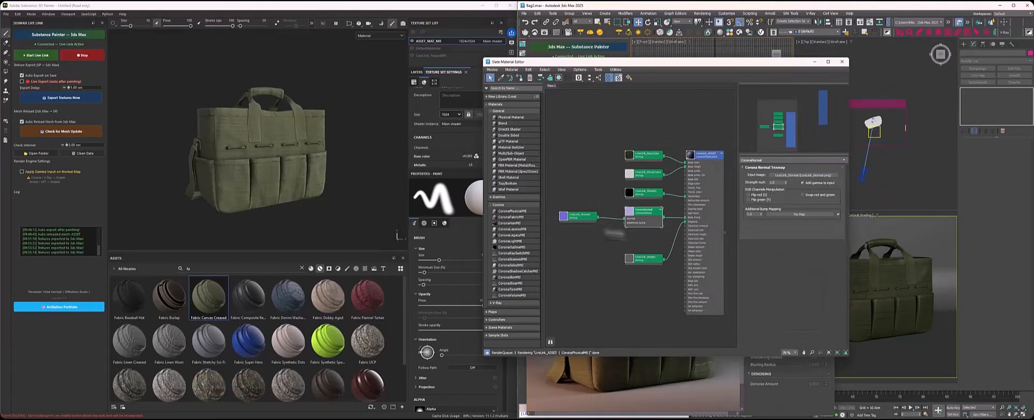
left_click_drag(644, 156, 630, 133)
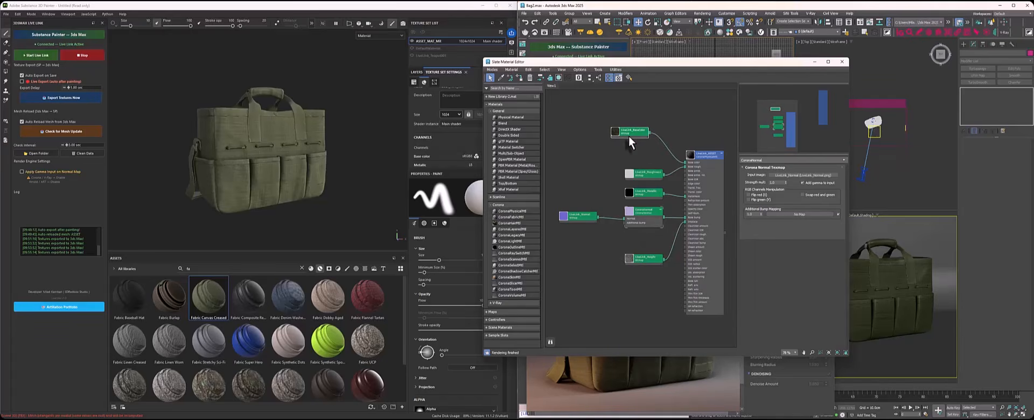
left_click(842, 62)
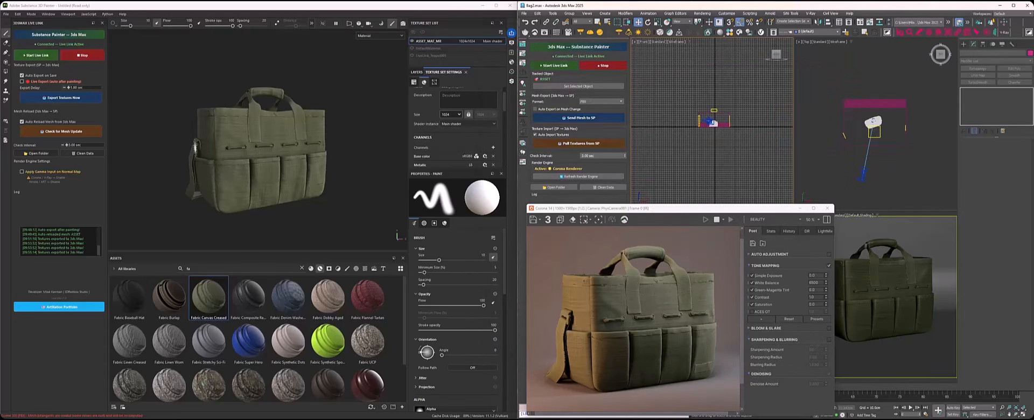
Step: In Substance Painter, search the smart materials for "chro" and add Chrome Blue Tint above the Fabric Canvas Creased layer
left_click(416, 71)
left_click(467, 94)
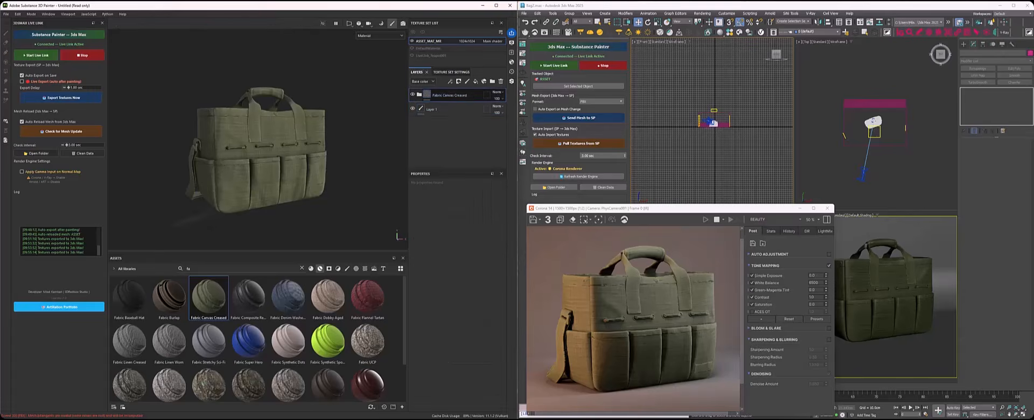
left_click_drag(201, 269, 182, 268)
type("chro")
left_click_drag(169, 295, 455, 88)
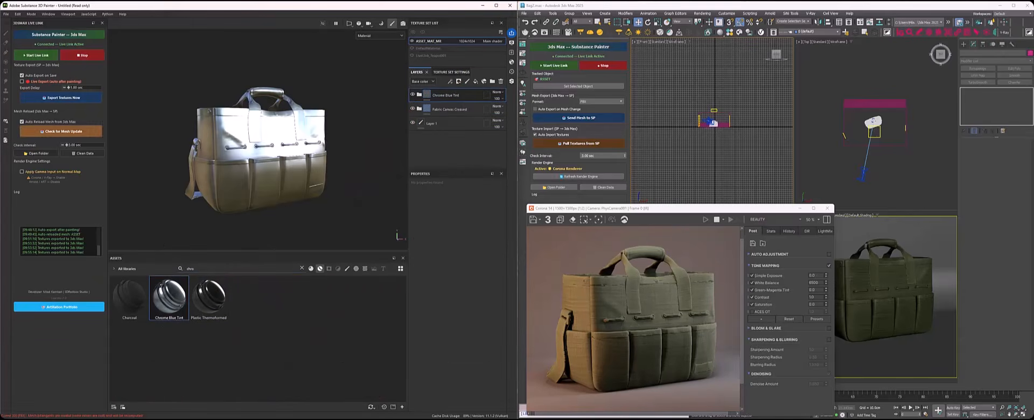
Step: Add a black mask to the Chrome Blue Tint layer and use mesh-mode Polygon Fill to reveal it on the bag's metal hardware
left_click(457, 82)
left_click(467, 95)
left_click(6, 71)
left_click(132, 23)
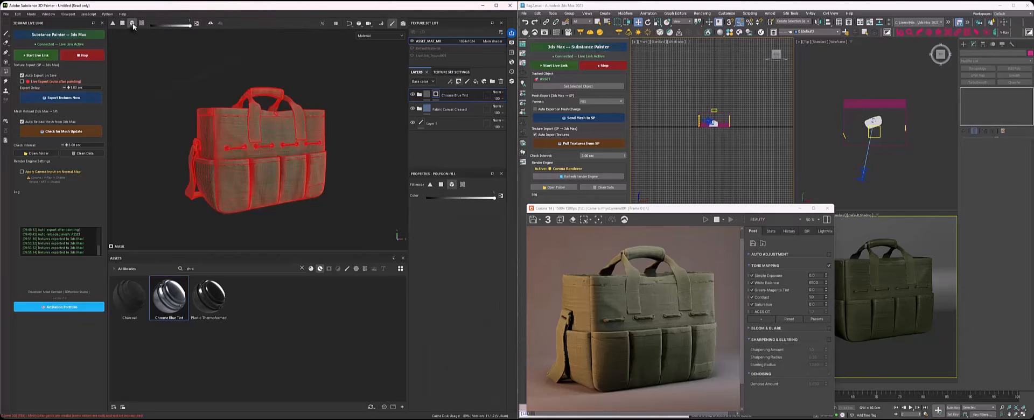
scroll(231, 133, "up", 4)
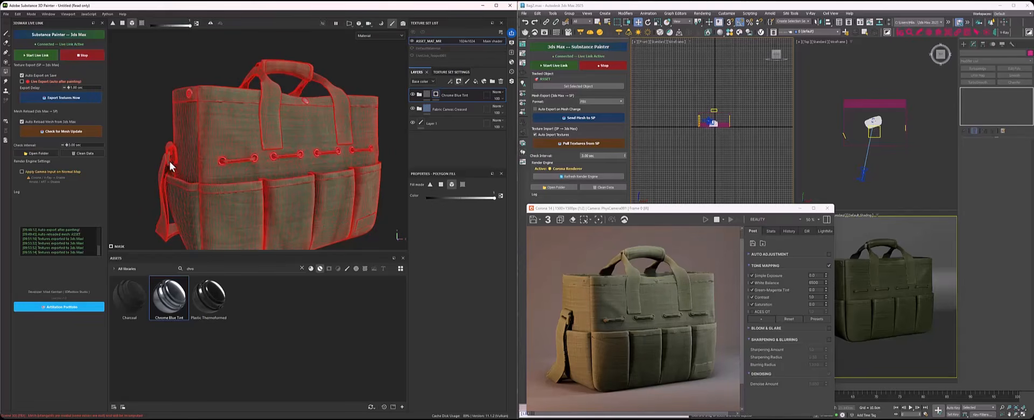
left_click_drag(154, 142, 228, 131, "alt")
scroll(228, 131, "up", 3)
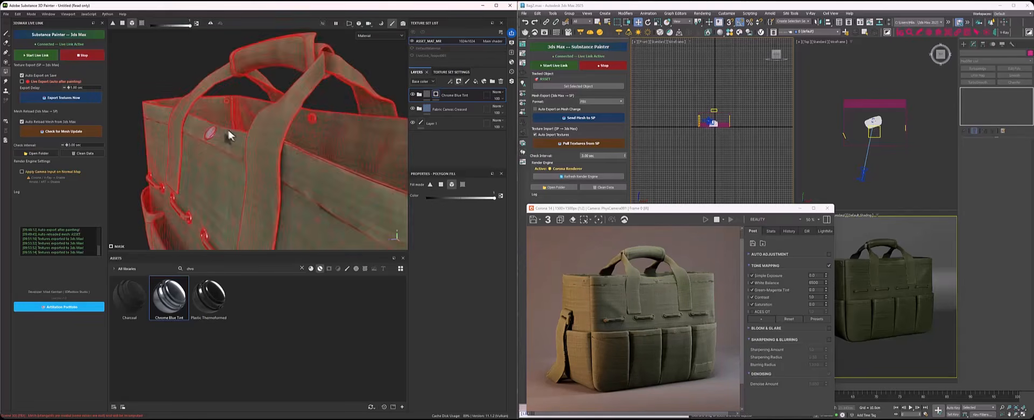
scroll(228, 132, "down", 5)
left_click_drag(270, 170, 277, 144, "alt")
scroll(226, 170, "down", 2)
left_click_drag(219, 171, 264, 170, "alt")
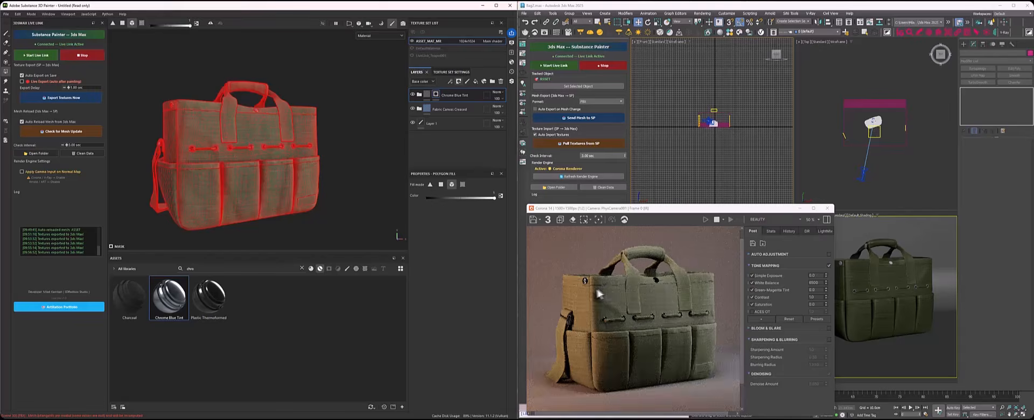
Step: Examine the chrome rivets, eyelets and strap buckle up close in the Corona interactive render
scroll(594, 303, "up", 1)
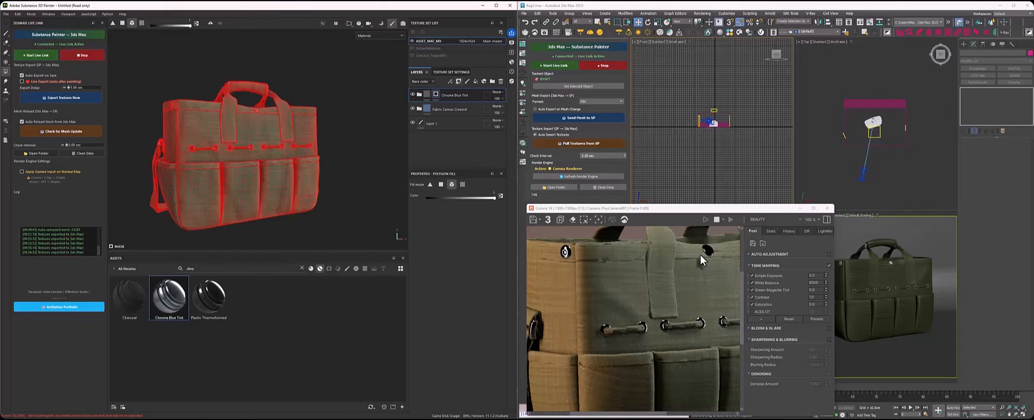
scroll(700, 256, "down", 1)
scroll(598, 286, "up", 2)
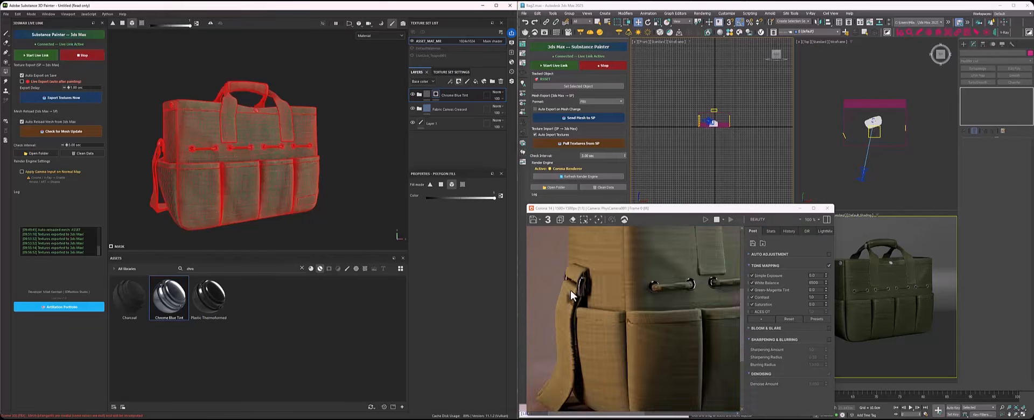
scroll(592, 287, "down", 2)
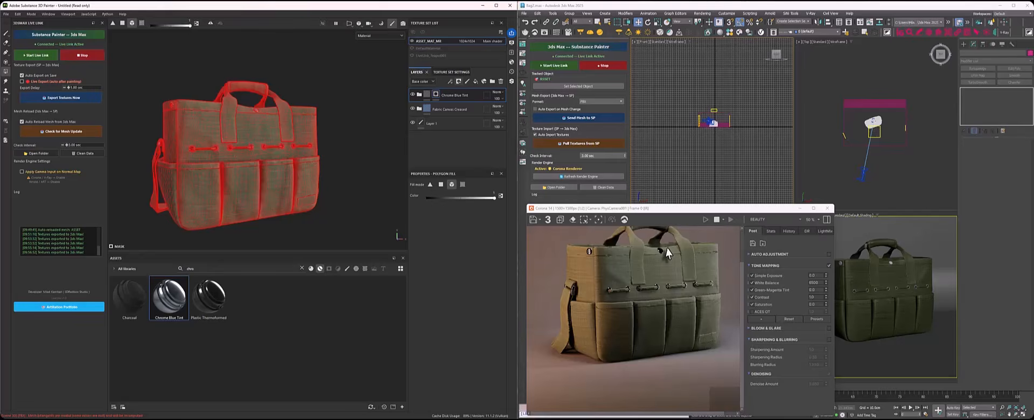
scroll(643, 267, "up", 2)
scroll(643, 268, "down", 2)
scroll(564, 325, "up", 1)
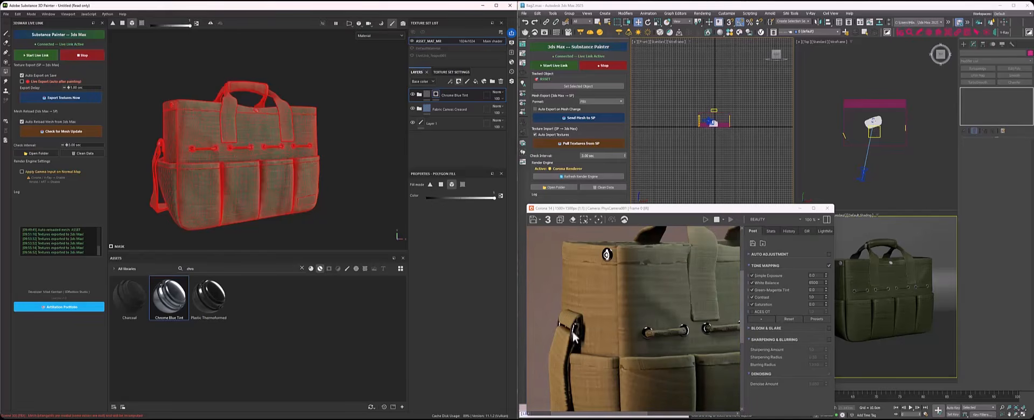
scroll(574, 335, "down", 2)
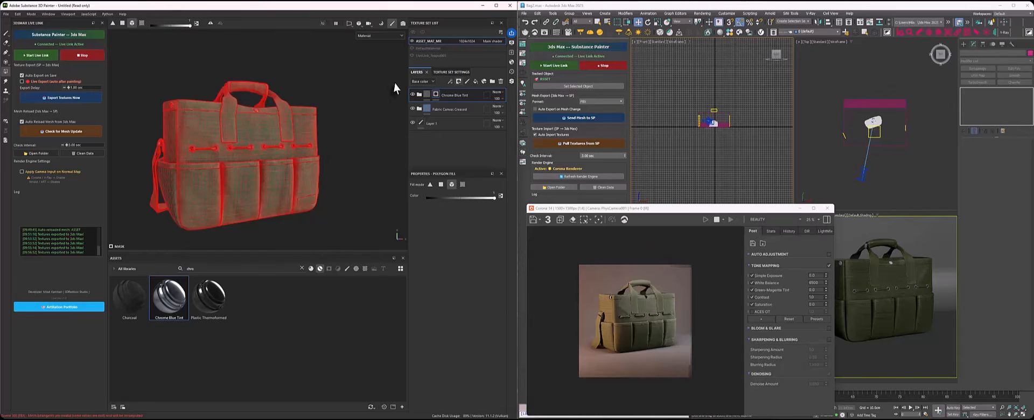
Step: Search the smart materials for "leat" and add the brown Collection_Leather_01 material above the Chrome Blue Tint layer
left_click(166, 268)
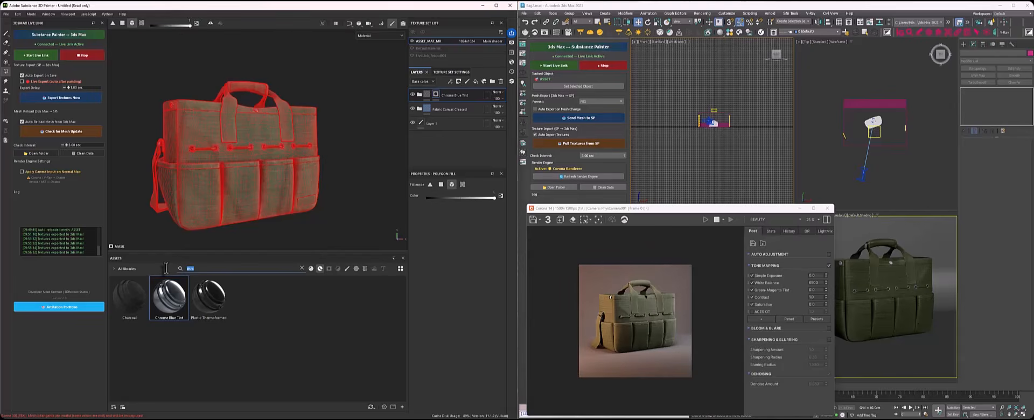
type("leat")
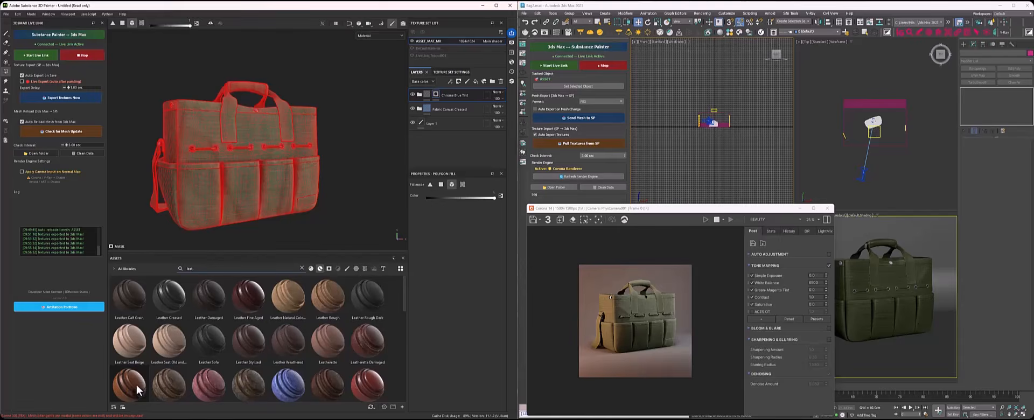
left_click_drag(130, 395, 446, 90)
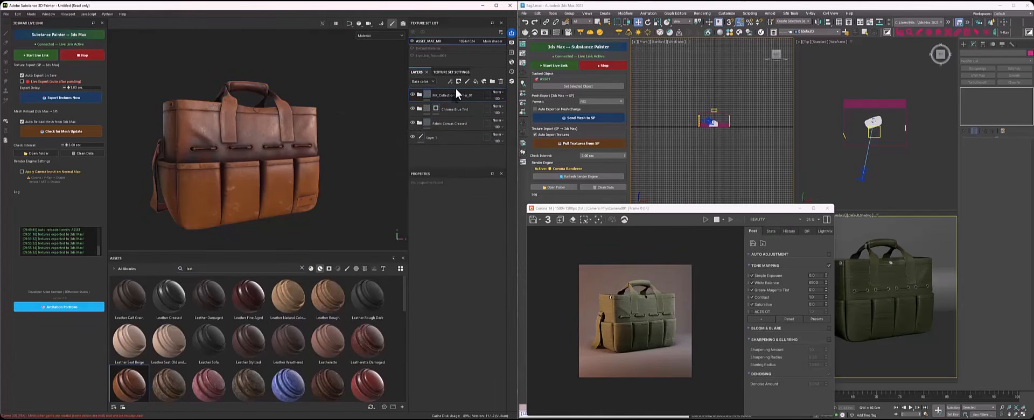
Step: Set the leather layer's blending mode to Replace for the Normal channel
left_click(432, 81)
left_click(425, 97)
left_click(501, 99)
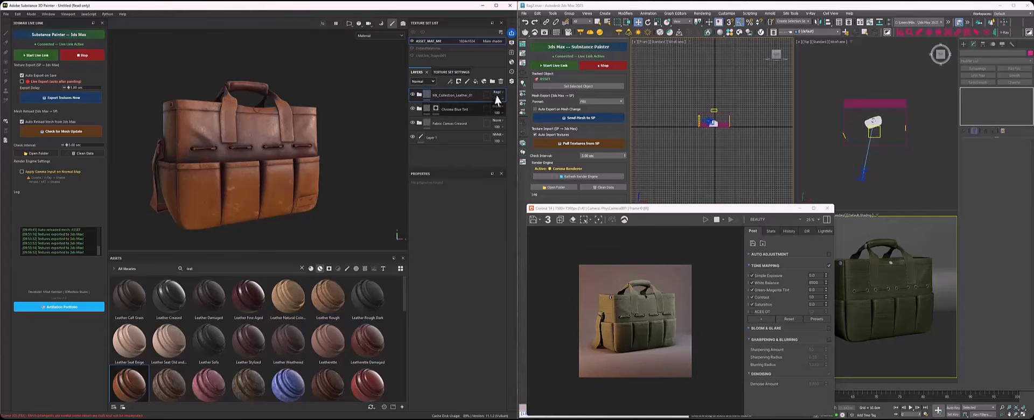
left_click(425, 82)
left_click(457, 145)
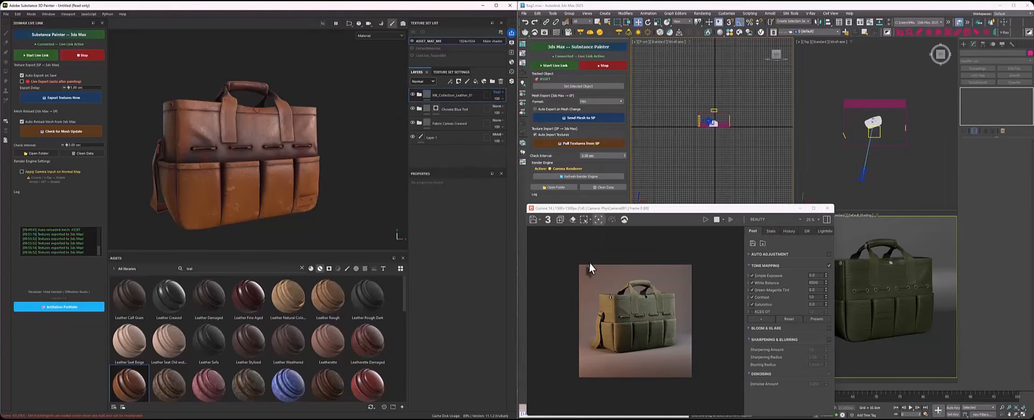
Step: Mask the leather layer to the bag's straps and trim with a black mask and Polygon Fill, and export the textures to 3ds Max
left_click(458, 81)
left_click(481, 97)
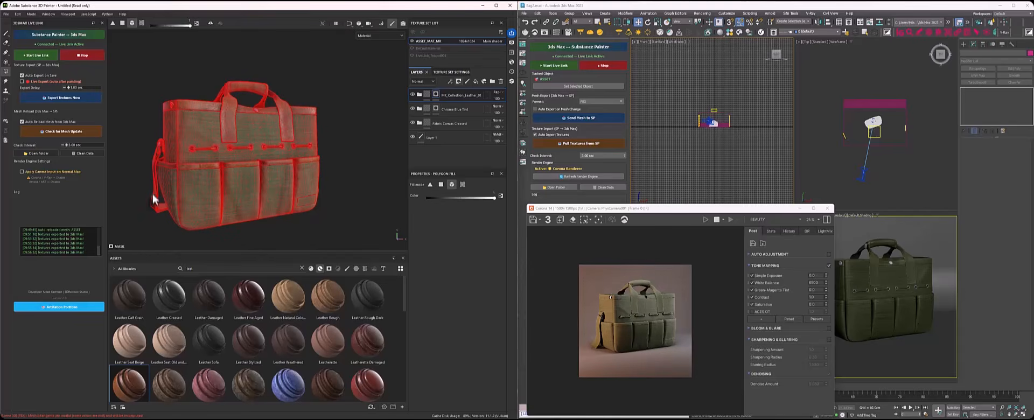
left_click(60, 98)
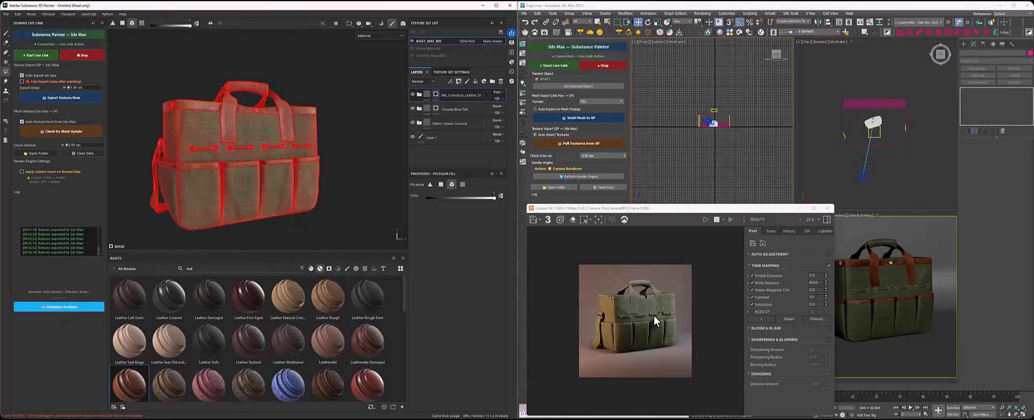
scroll(654, 315, "up", 1)
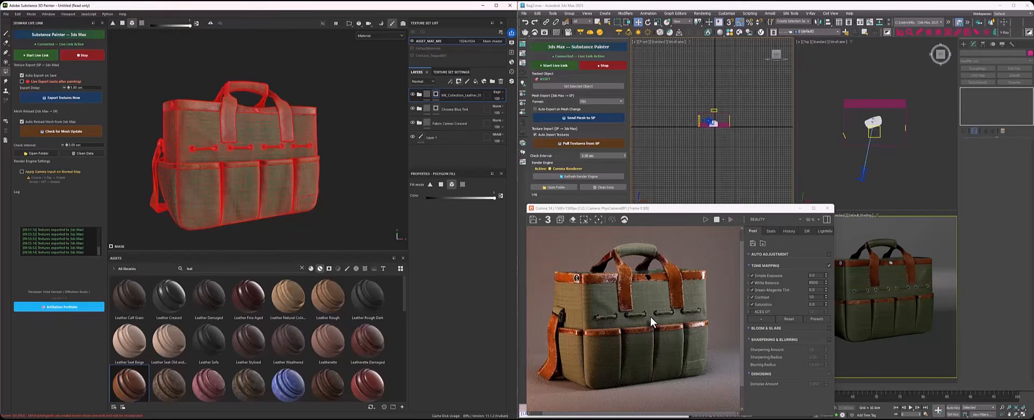
scroll(651, 315, "down", 1)
Step: Enable live export after painting, hide the first leather layer and add the red Collection_Leather_07 smart material above it
left_click(22, 81)
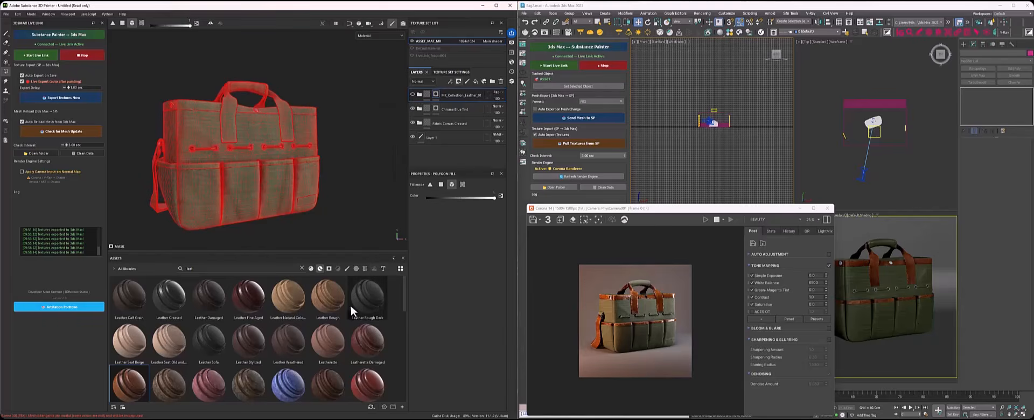
left_click_drag(375, 392, 445, 88)
Step: Copy the mask of the hidden Collection_Leather_01 layer and add a black mask to the red Collection_Leather_07 layer
right_click(433, 109)
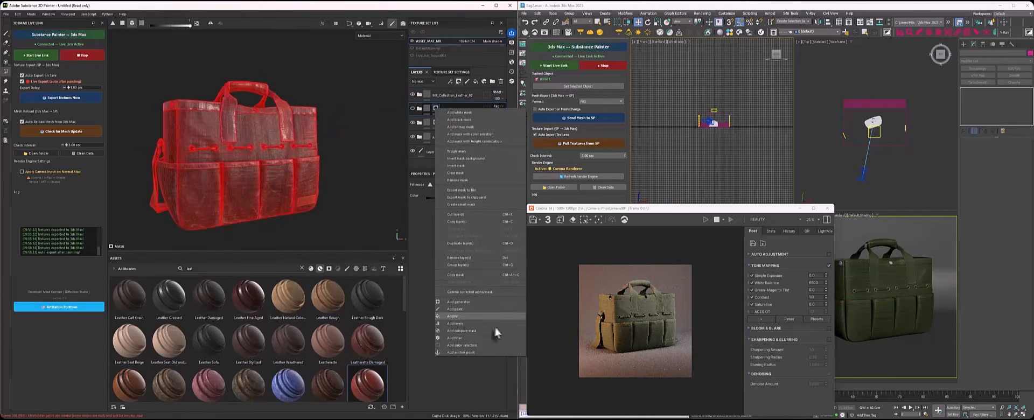
left_click(462, 275)
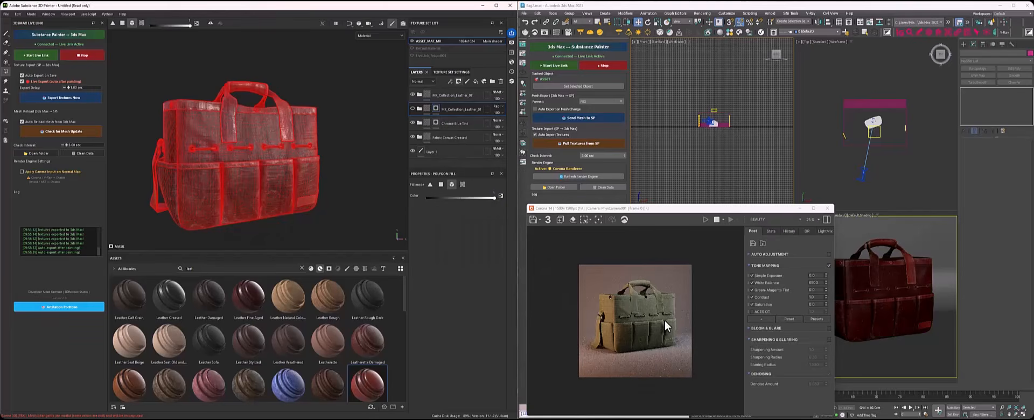
left_click(432, 94)
right_click(433, 95)
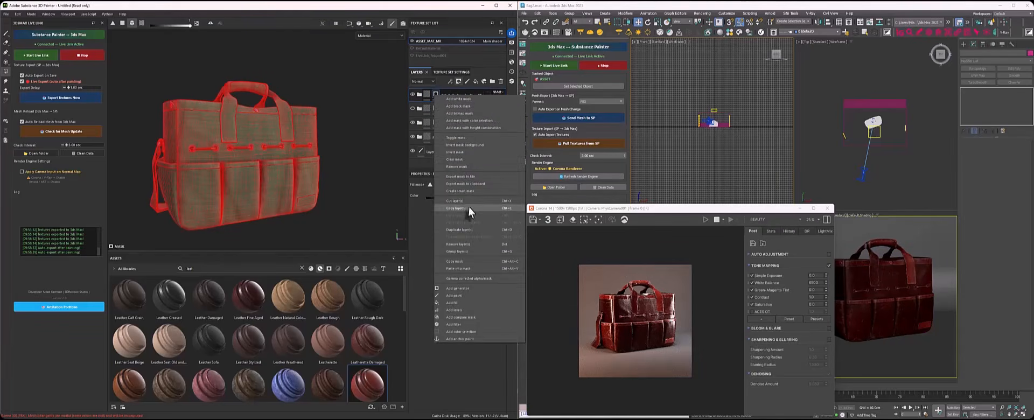
left_click(469, 211)
right_click(435, 94)
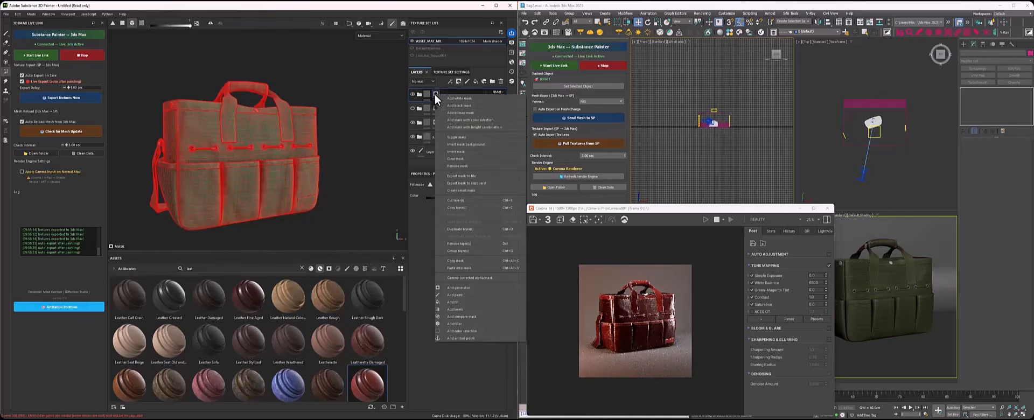
left_click(459, 228)
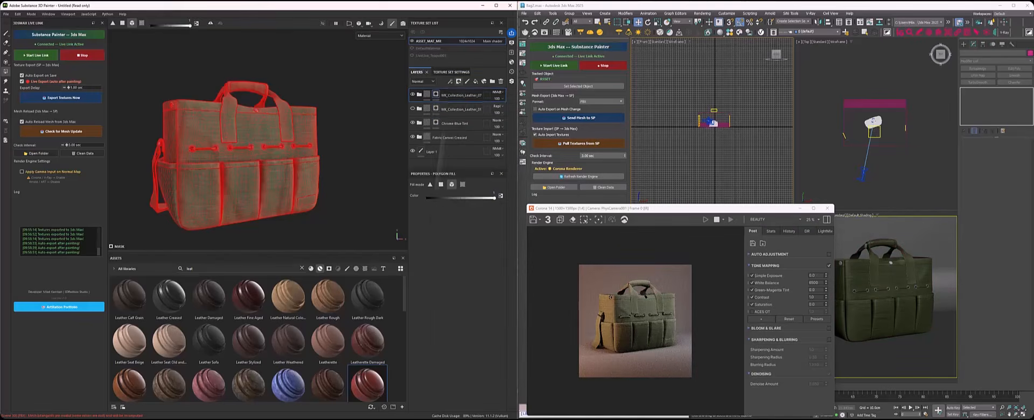
Step: Copy the strap and trim mask from the Collection_Leather_01 layer and paste it into the Collection_Leather_07 layer's mask
right_click(434, 107)
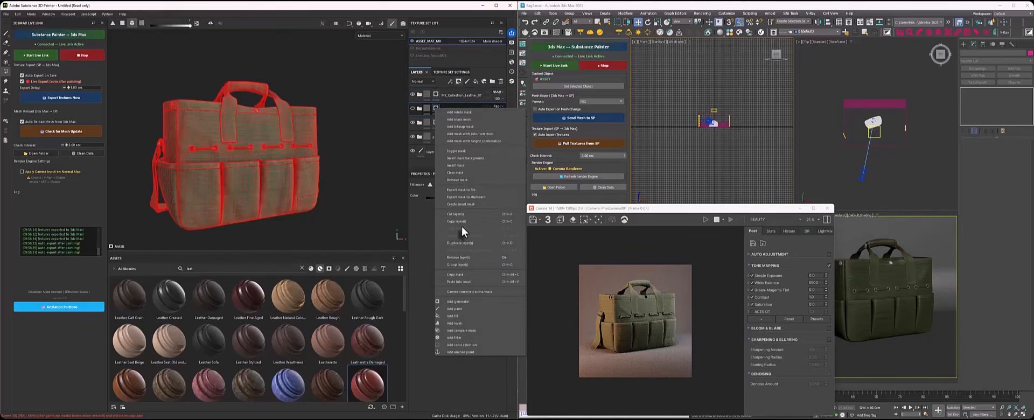
left_click(425, 224)
right_click(438, 107)
left_click(456, 274)
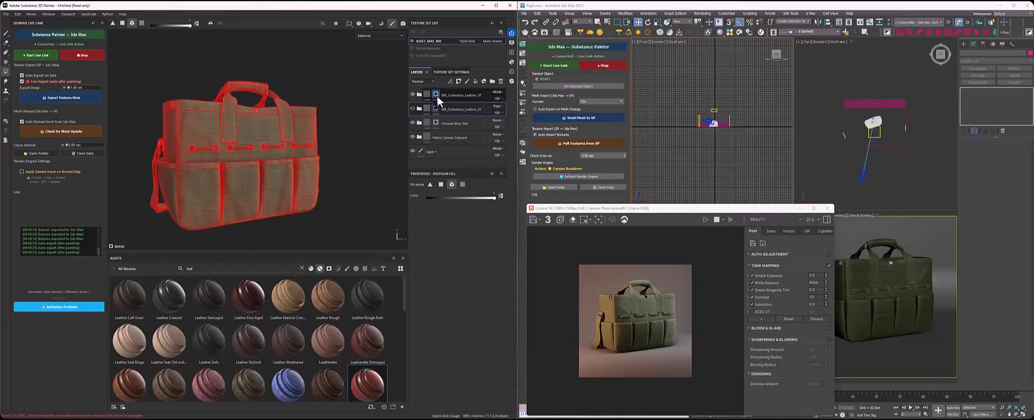
left_click(437, 97)
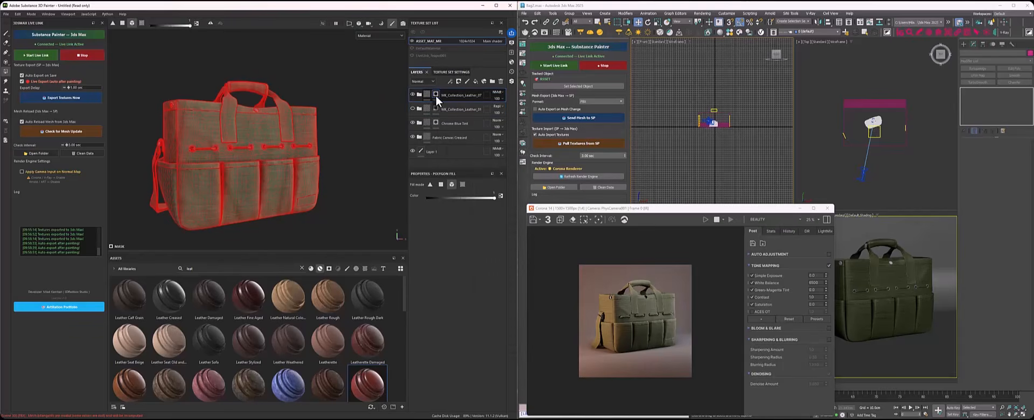
right_click(435, 94)
left_click(460, 272)
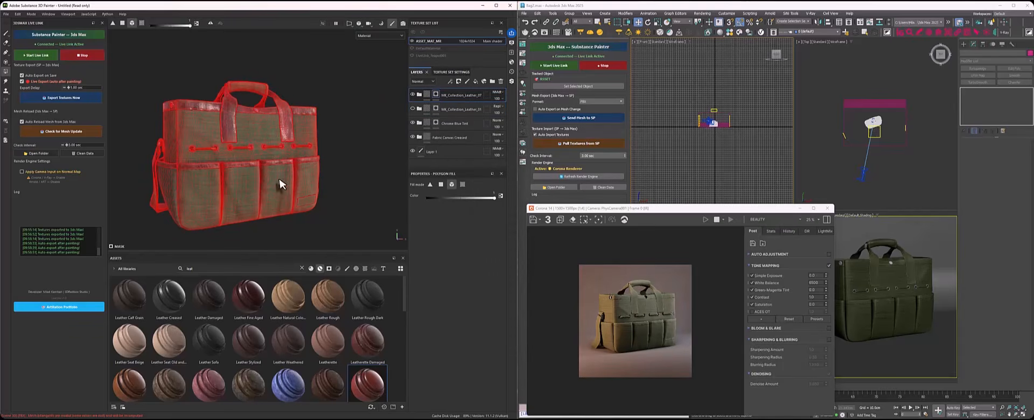